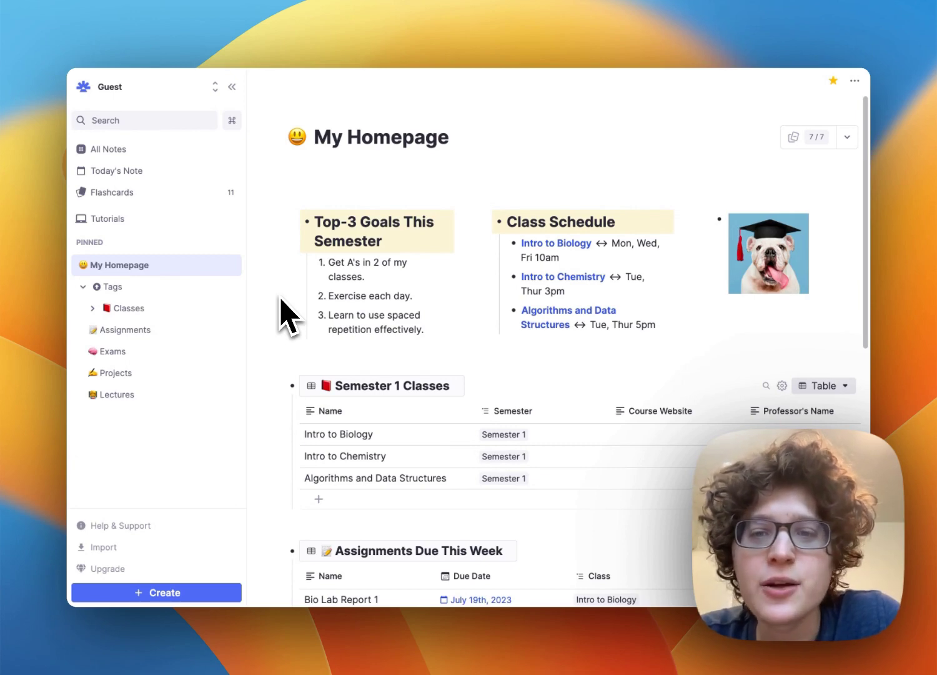
Open the Intro to Biology class page from My Homepage, then go back to the homepage.
{"action": "scroll", "coordinate": [284, 316], "scroll_direction": "down", "scroll_amount": 3}
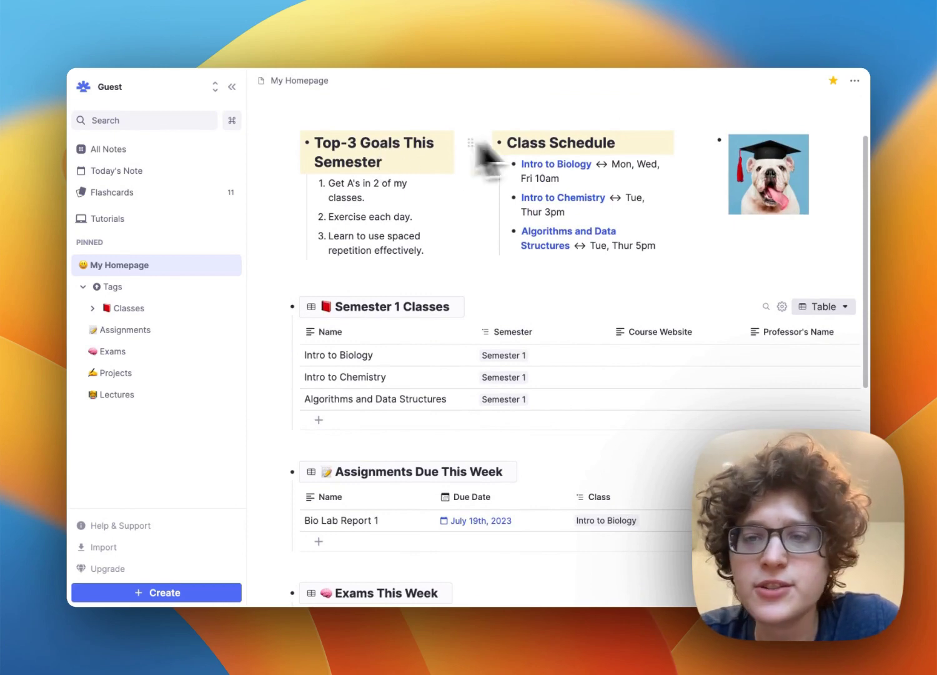
{"action": "scroll", "coordinate": [587, 218], "scroll_direction": "down", "scroll_amount": 2}
{"action": "scroll", "coordinate": [586, 216], "scroll_direction": "down", "scroll_amount": 3}
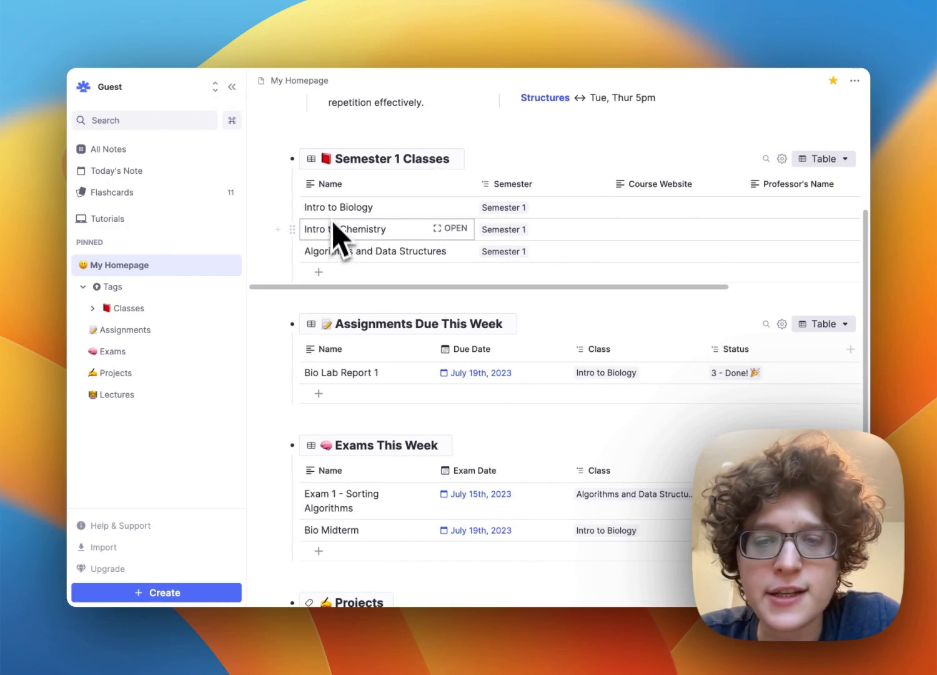
{"action": "left_click", "coordinate": [454, 207]}
{"action": "scroll", "coordinate": [534, 356], "scroll_direction": "down", "scroll_amount": 3}
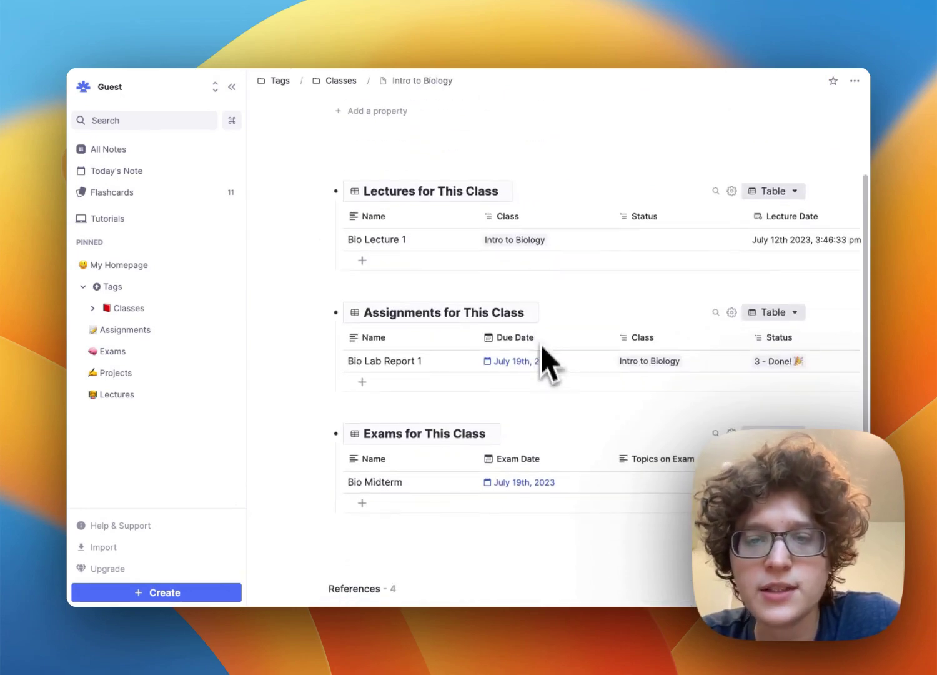
{"action": "scroll", "coordinate": [537, 350], "scroll_direction": "up", "scroll_amount": 3}
{"action": "key", "text": "super+bracketleft"}
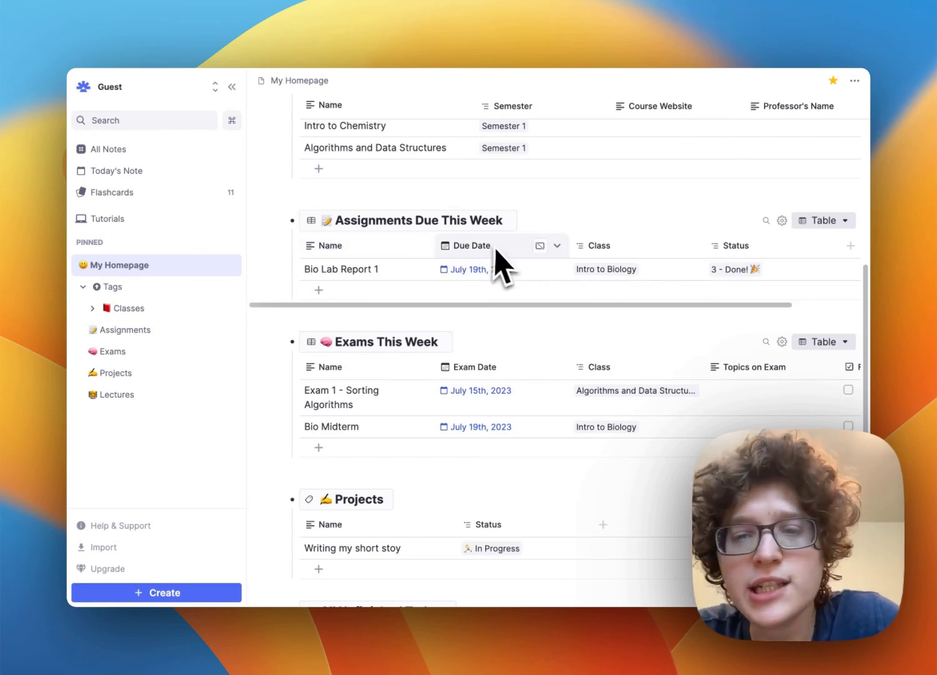
Reopen Intro to Biology and add a 'Lecture 2' row to Lectures for This Class.
{"action": "scroll", "coordinate": [499, 250], "scroll_direction": "down", "scroll_amount": 3}
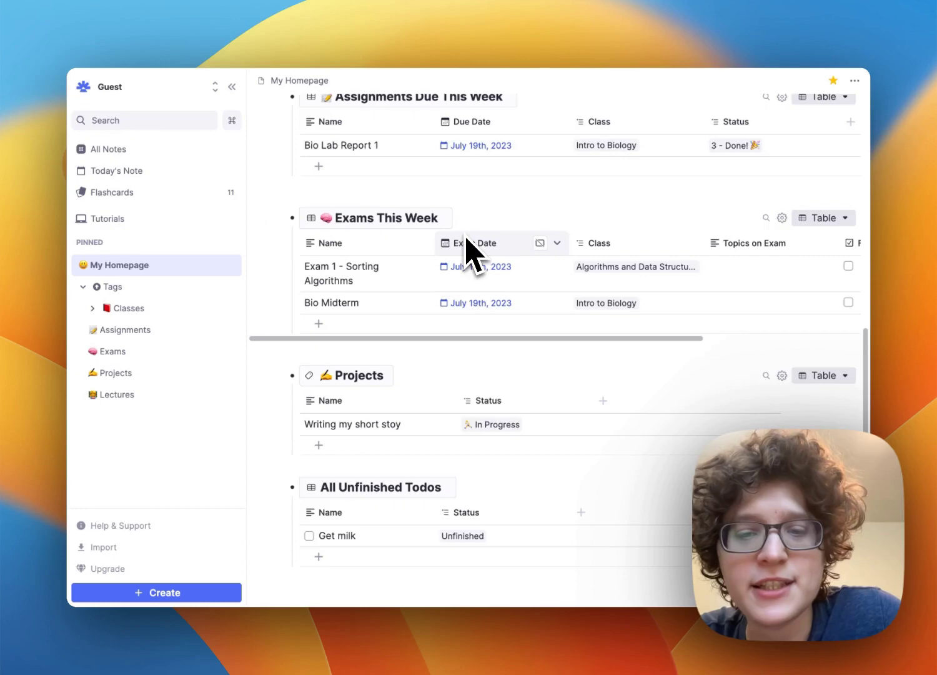
{"action": "scroll", "coordinate": [465, 243], "scroll_direction": "down", "scroll_amount": 1}
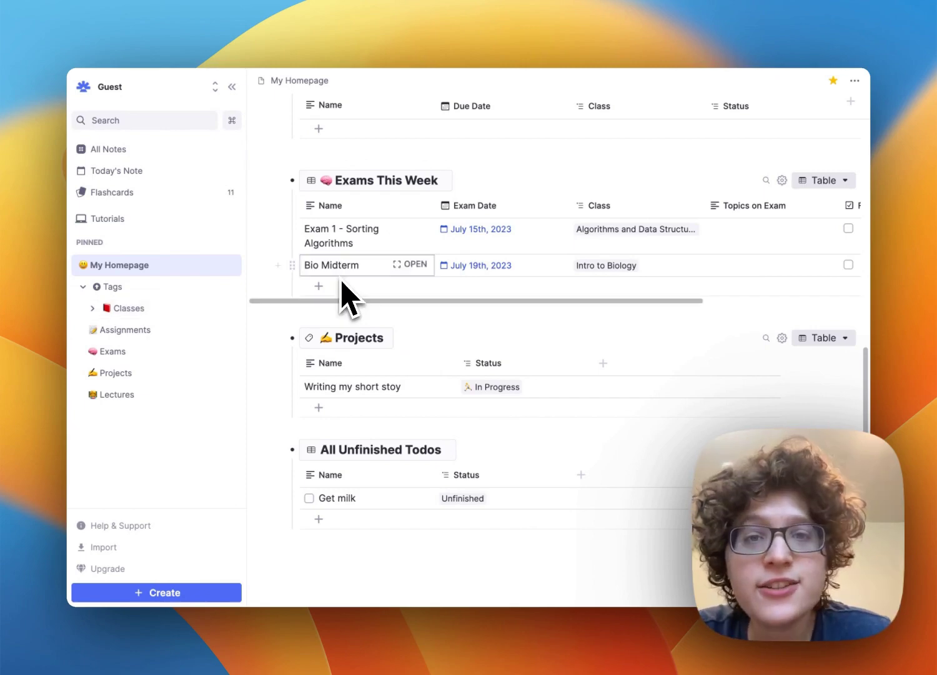
{"action": "scroll", "coordinate": [344, 294], "scroll_direction": "up", "scroll_amount": 10}
{"action": "scroll", "coordinate": [345, 306], "scroll_direction": "down", "scroll_amount": 4}
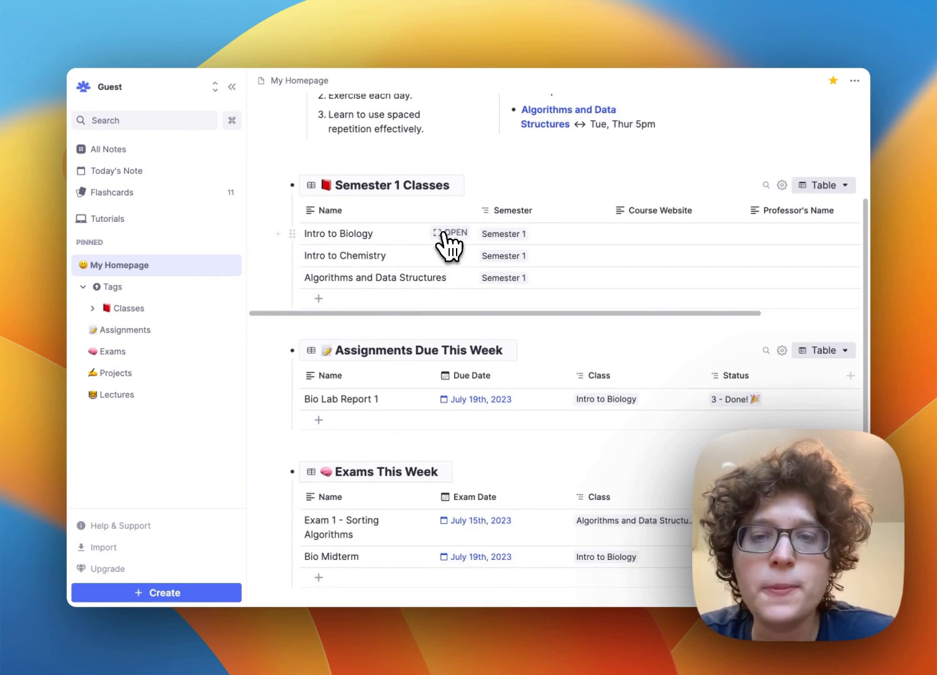
{"action": "left_click", "coordinate": [445, 233]}
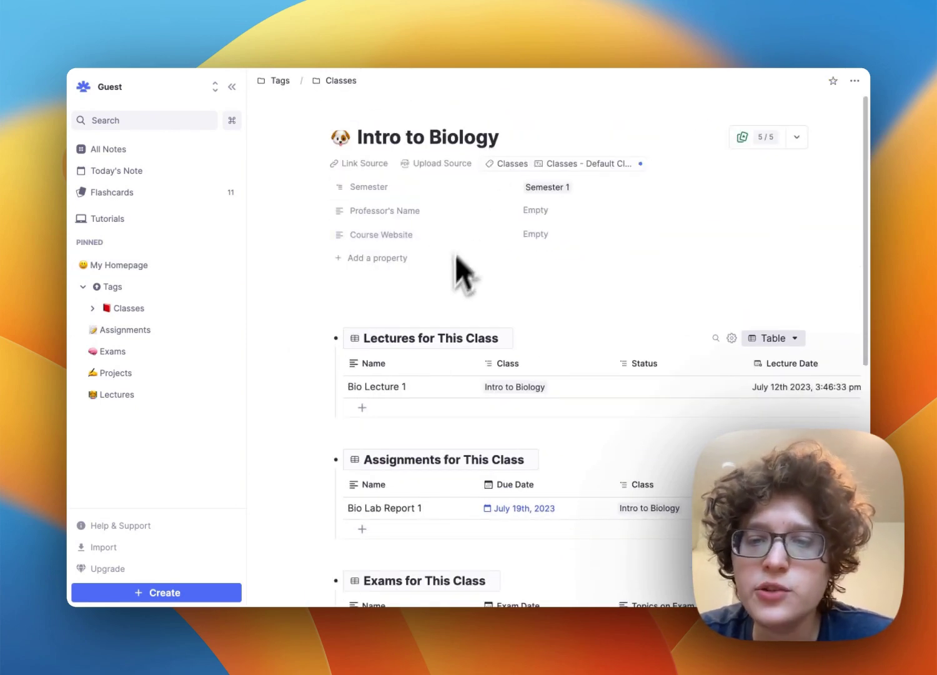
{"action": "scroll", "coordinate": [453, 281], "scroll_direction": "down", "scroll_amount": 3}
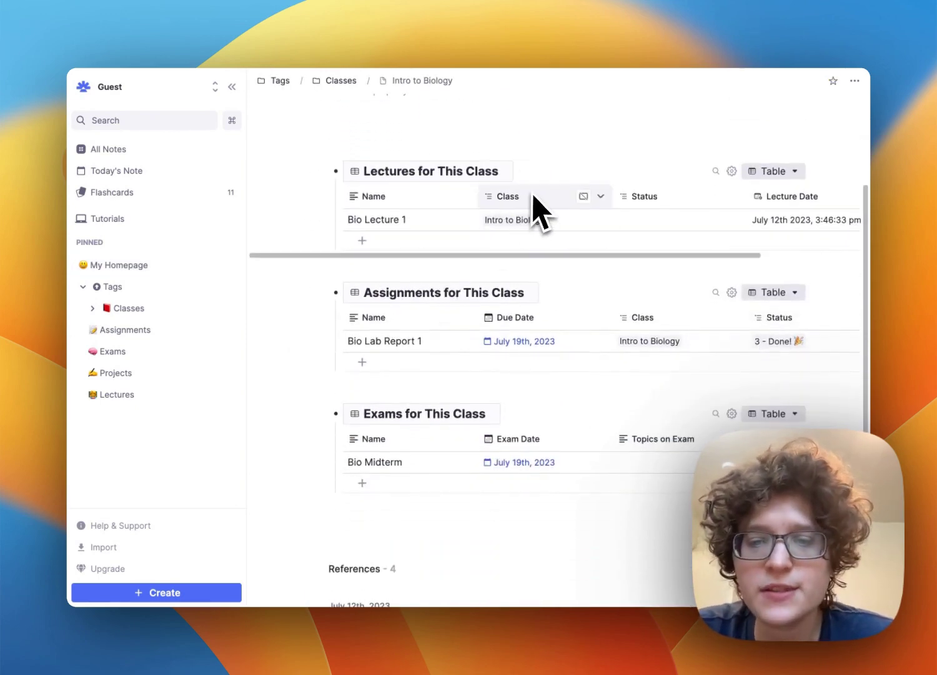
{"action": "scroll", "coordinate": [495, 379], "scroll_direction": "right", "scroll_amount": 2}
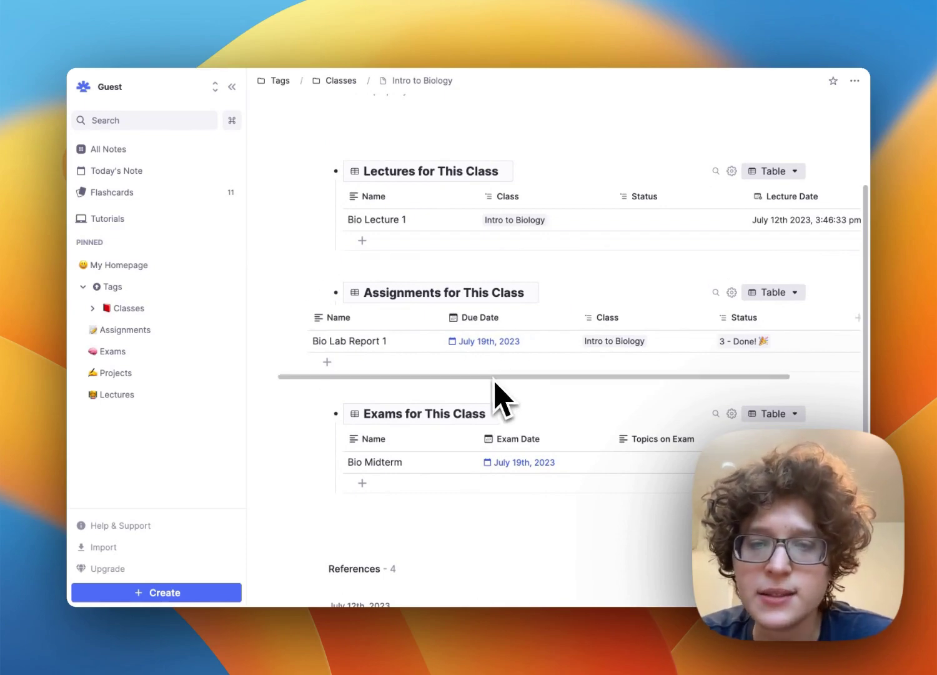
{"action": "scroll", "coordinate": [495, 383], "scroll_direction": "left", "scroll_amount": 2}
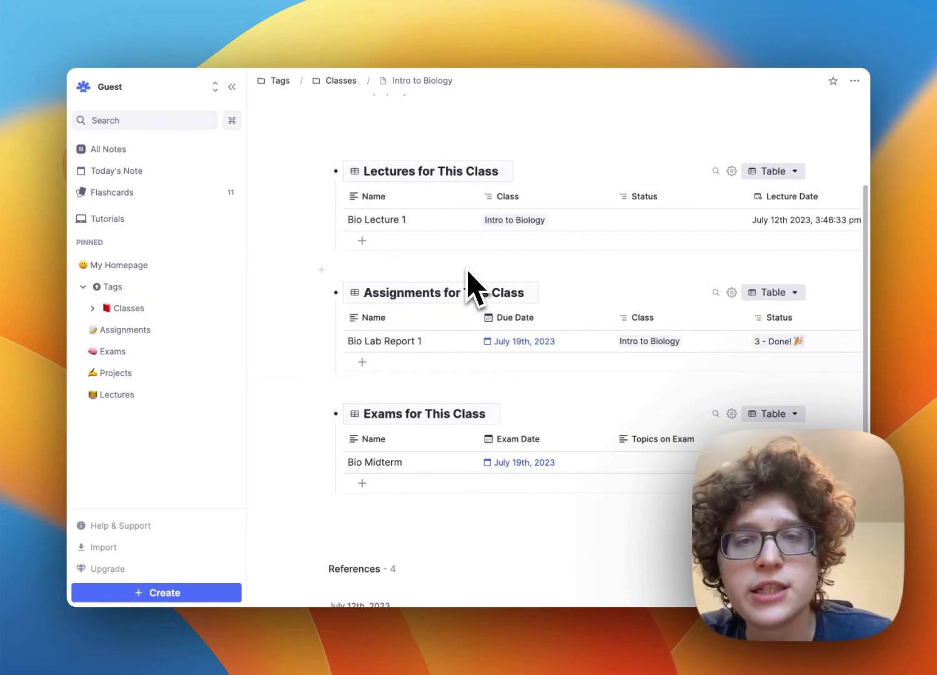
{"action": "left_click", "coordinate": [377, 247]}
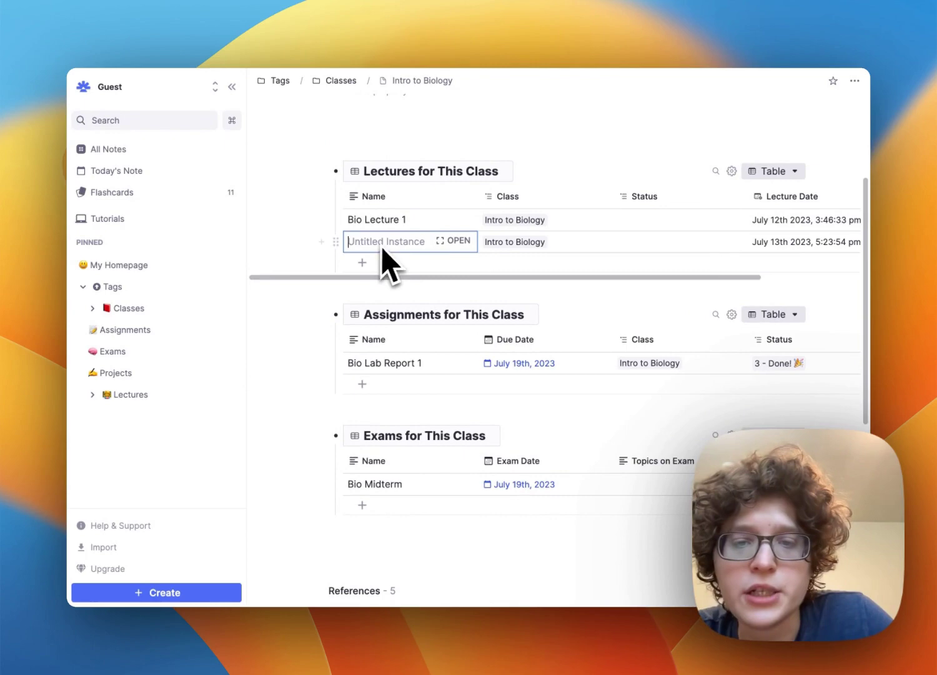
{"action": "type", "text": "Lecture 2"}
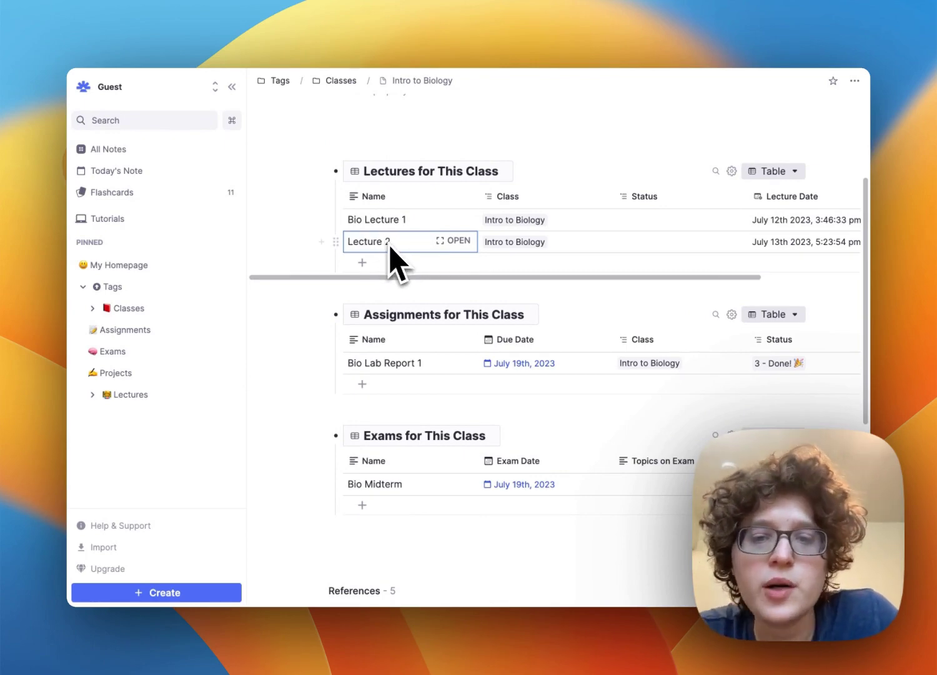
On the Lecture 2 page, write bullets A, B and C, leaving its Status unset.
{"action": "left_click", "coordinate": [451, 241]}
{"action": "key", "text": "Return"}
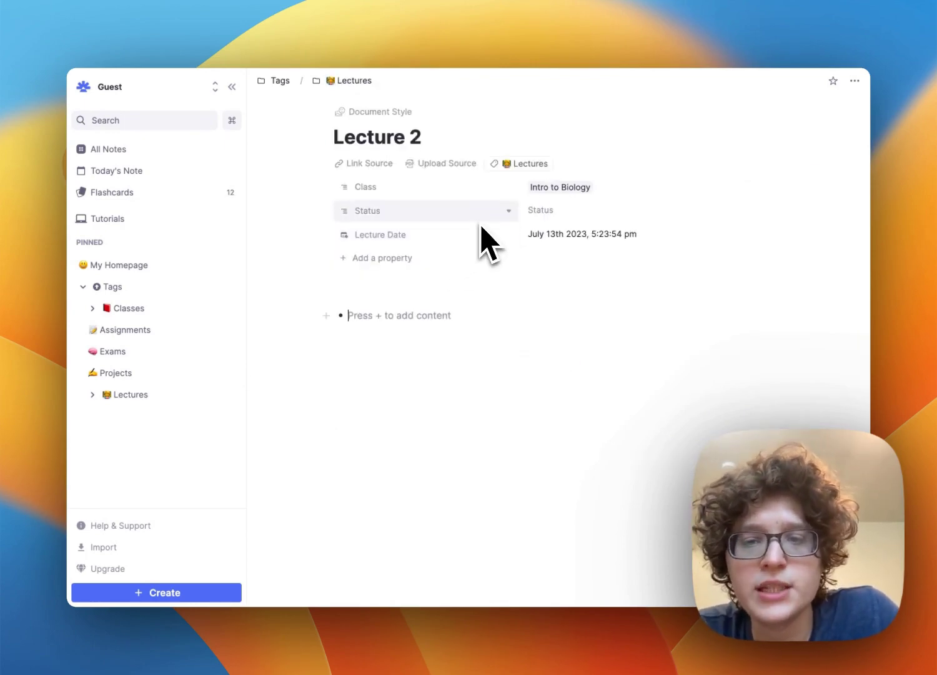
{"action": "type", "text": "A"}
{"action": "key", "text": "Return"}
{"action": "type", "text": "B"}
{"action": "key", "text": "BackSpace"}
{"action": "type", "text": "C"}
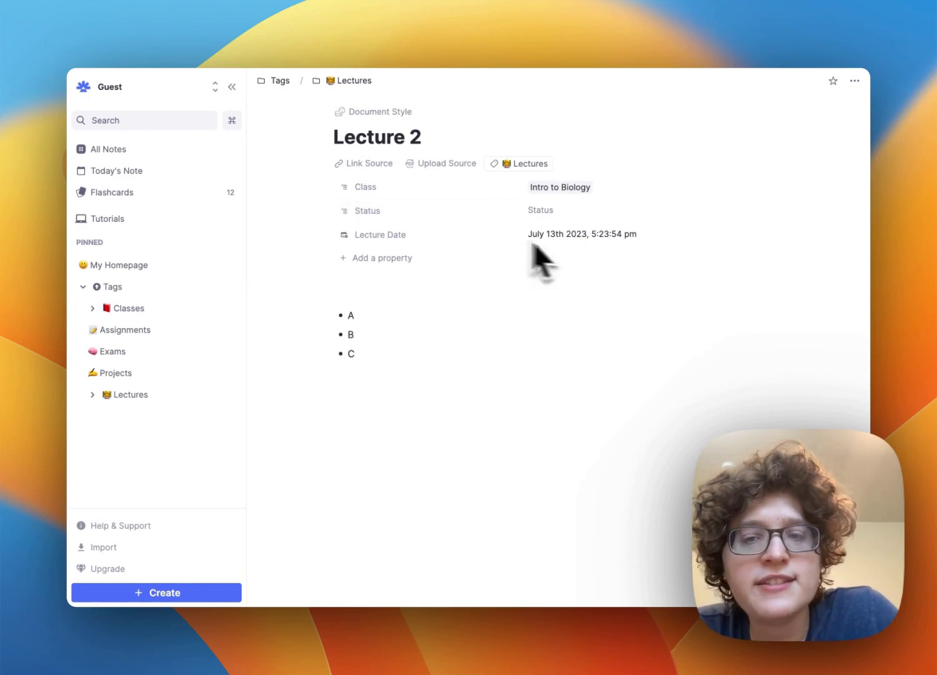
{"action": "left_click", "coordinate": [575, 213]}
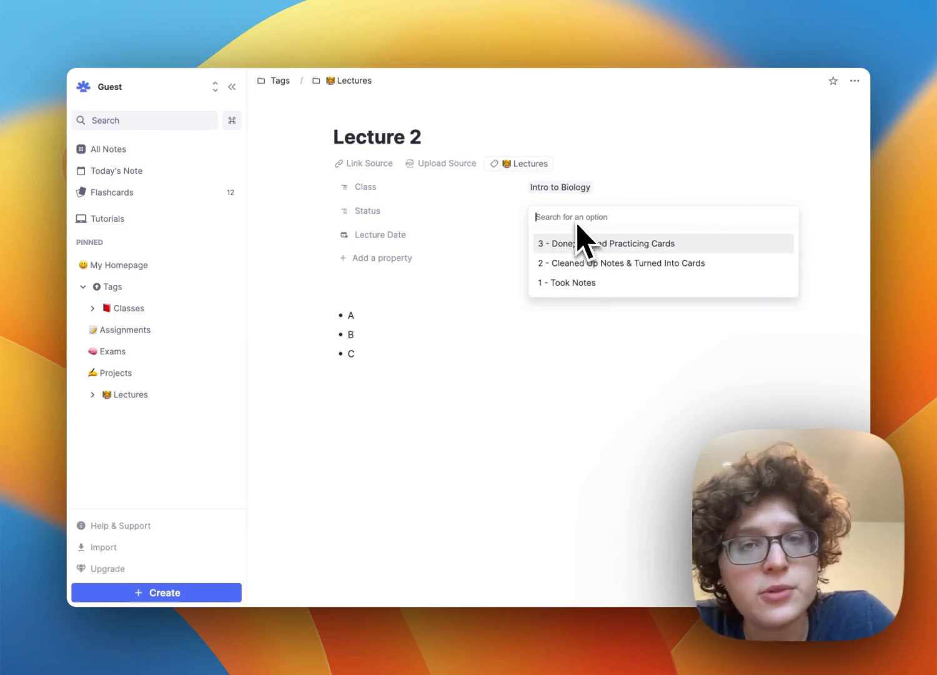
{"action": "left_click", "coordinate": [463, 312]}
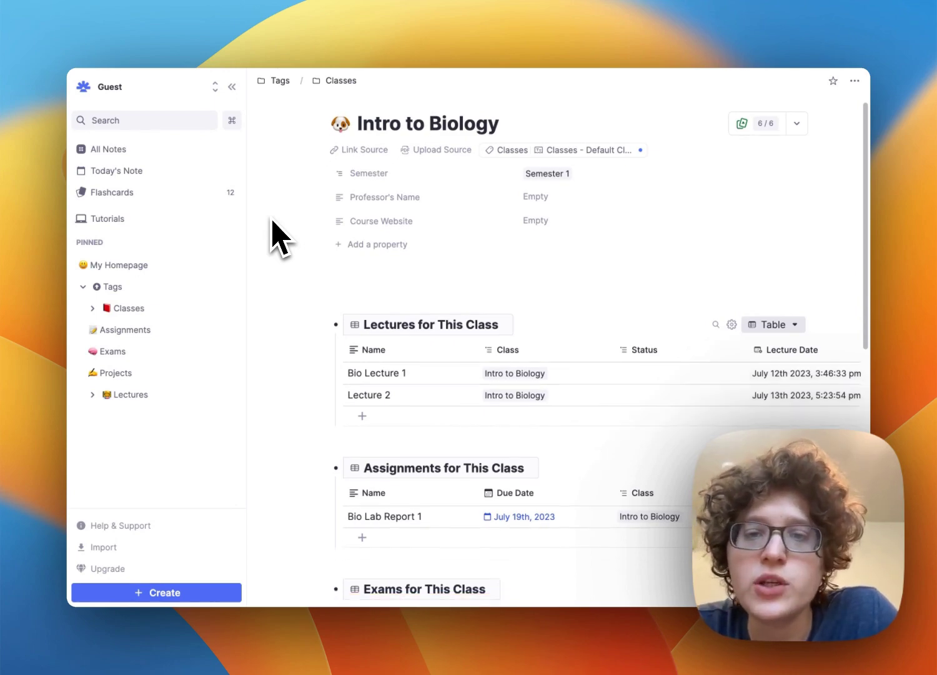
Add a 'Read Chapter 1' assignment with due date 'next friday' (July 21st, 2023).
{"action": "scroll", "coordinate": [394, 263], "scroll_direction": "down", "scroll_amount": 5}
{"action": "scroll", "coordinate": [392, 256], "scroll_direction": "down", "scroll_amount": 3}
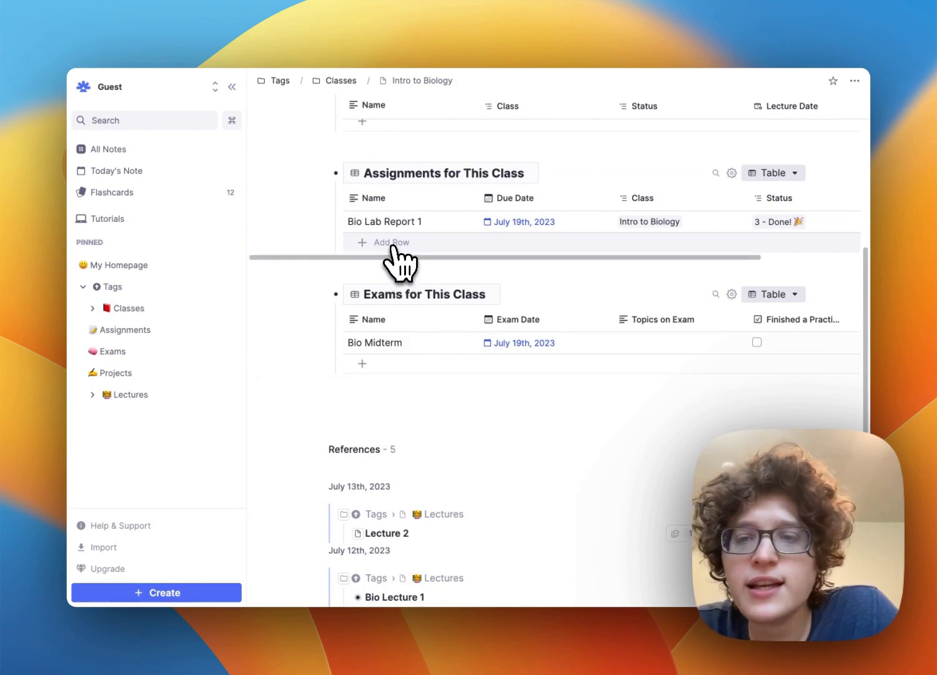
{"action": "left_click", "coordinate": [394, 243]}
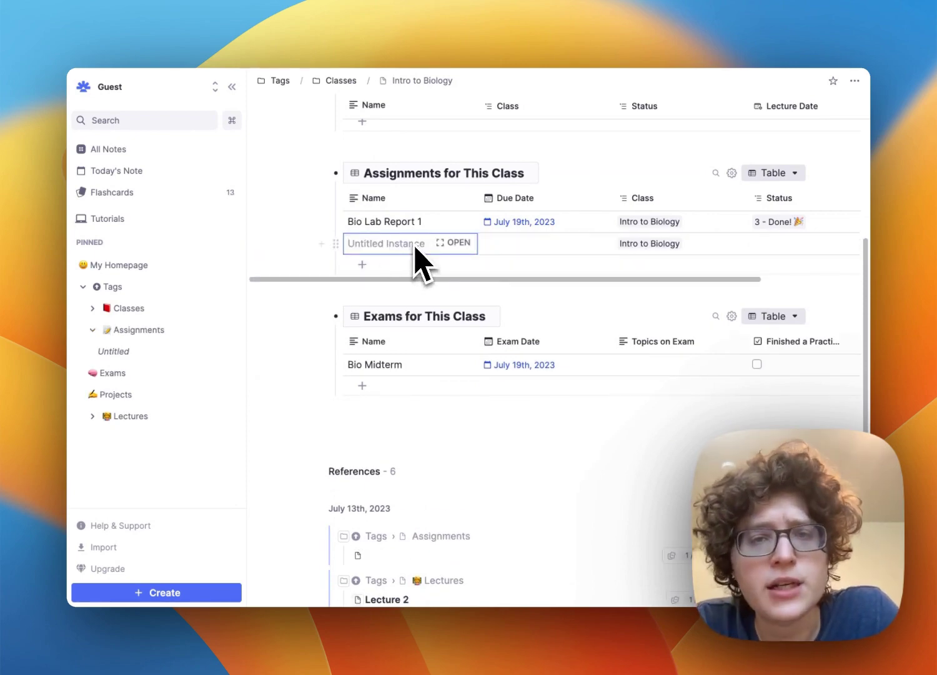
{"action": "type", "text": "Read Chapter 1"}
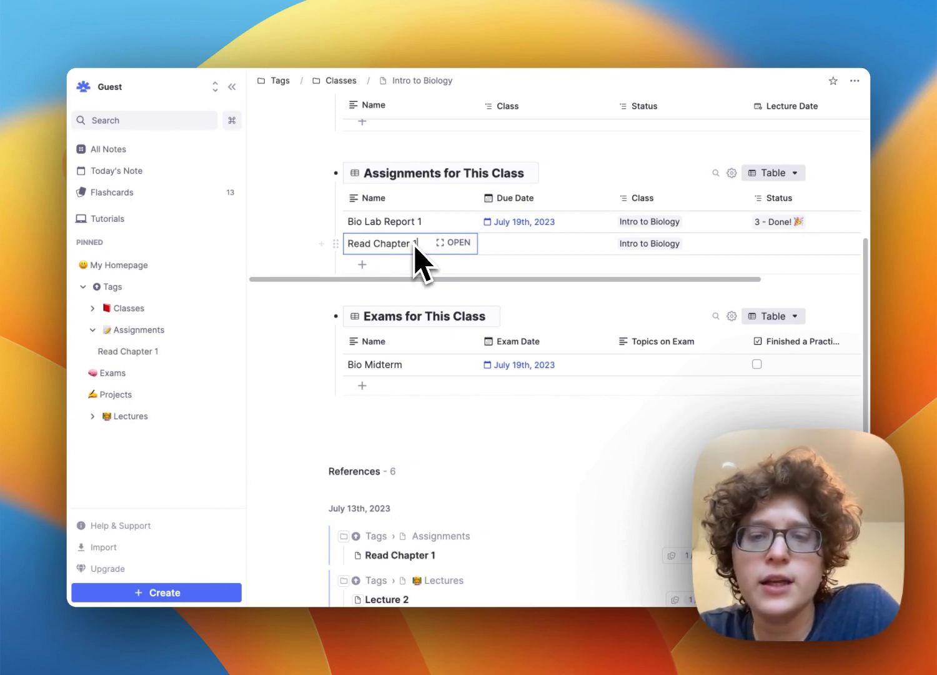
{"action": "key", "text": "Return"}
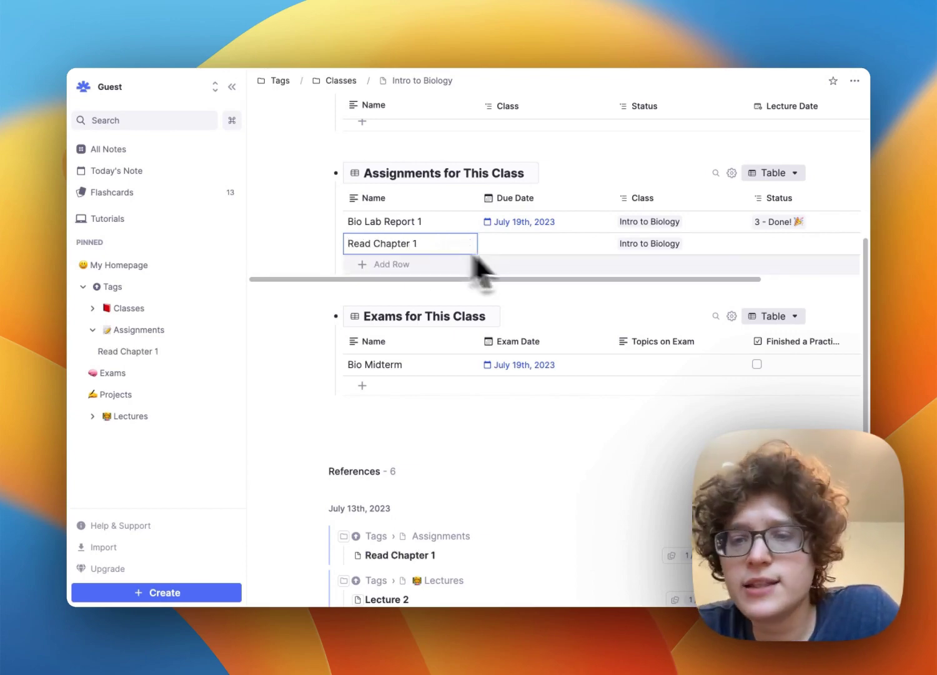
{"action": "left_click", "coordinate": [536, 244]}
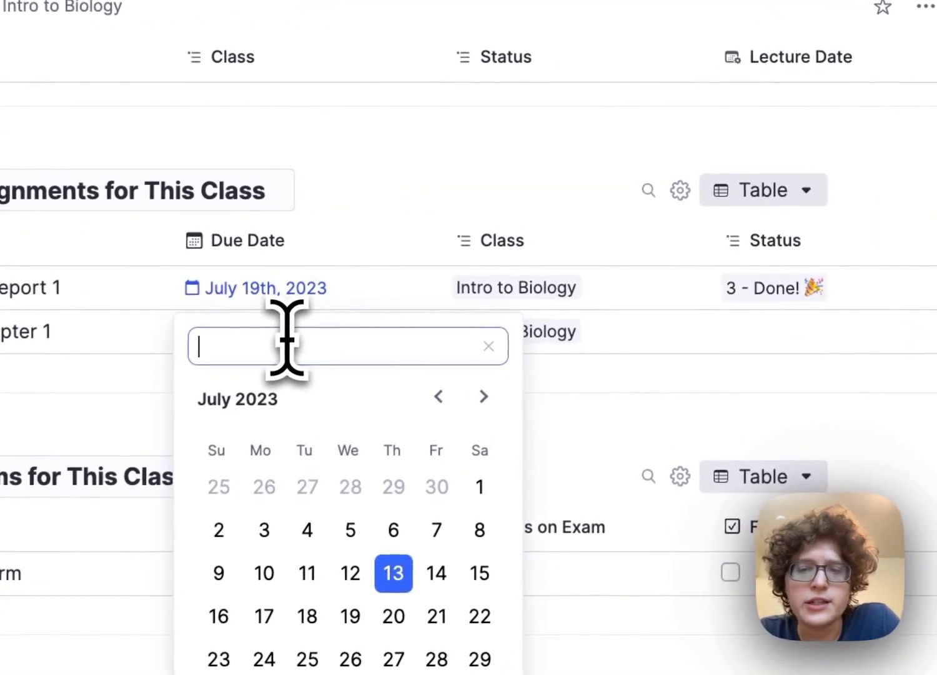
{"action": "type", "text": "next"}
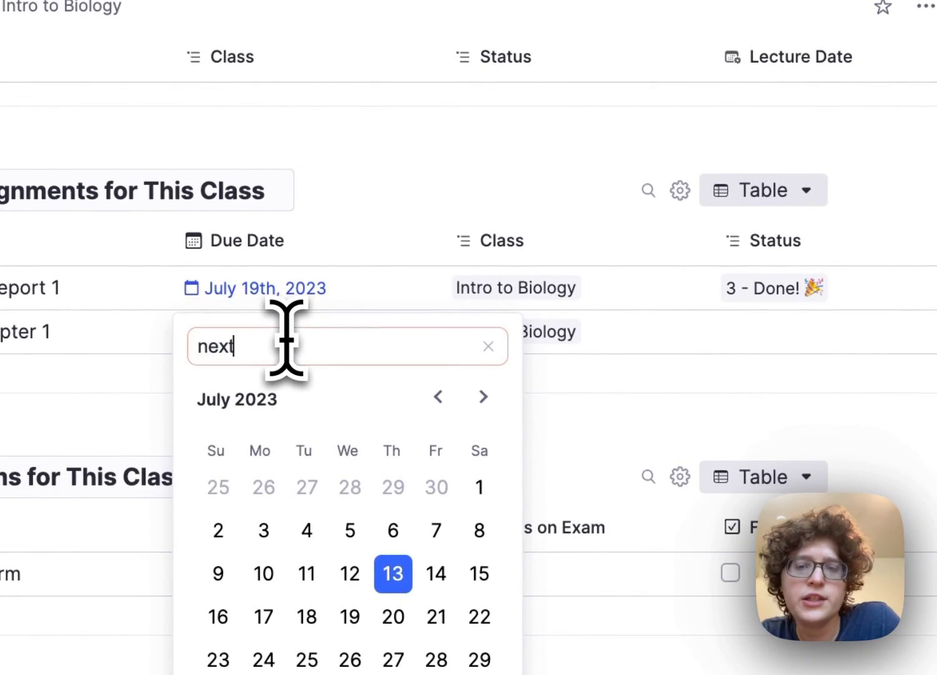
{"action": "type", "text": " friday"}
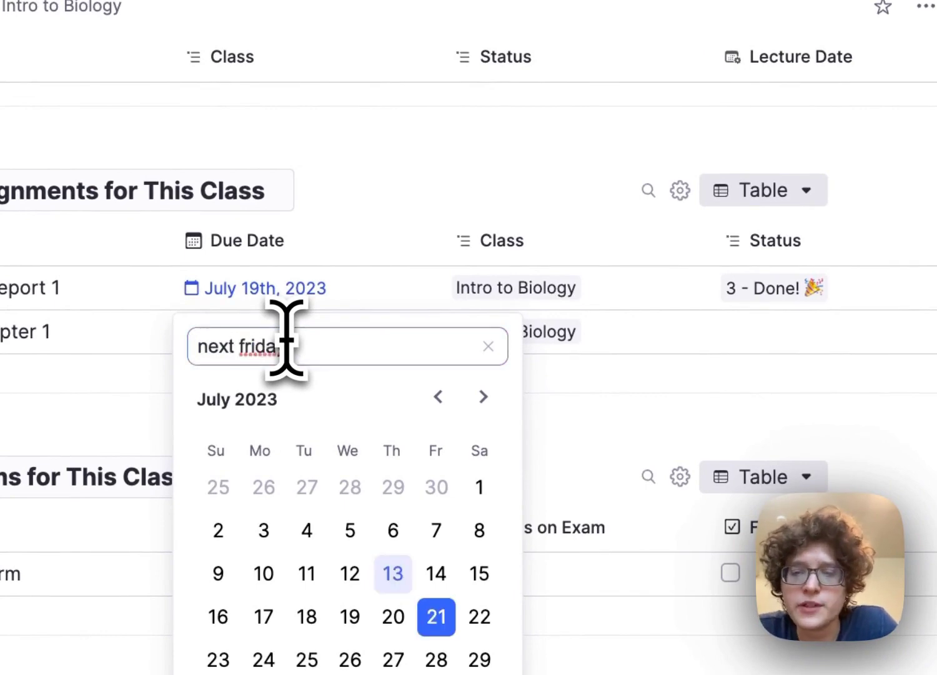
{"action": "key", "text": "Return"}
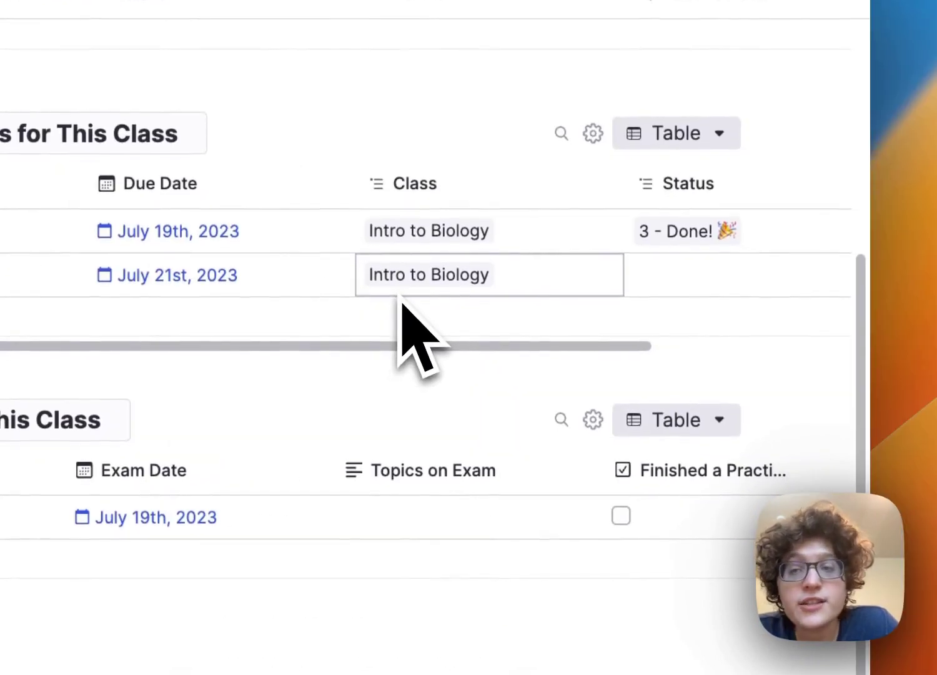
{"action": "key", "text": "Right"}
{"action": "left_click", "coordinate": [605, 289]}
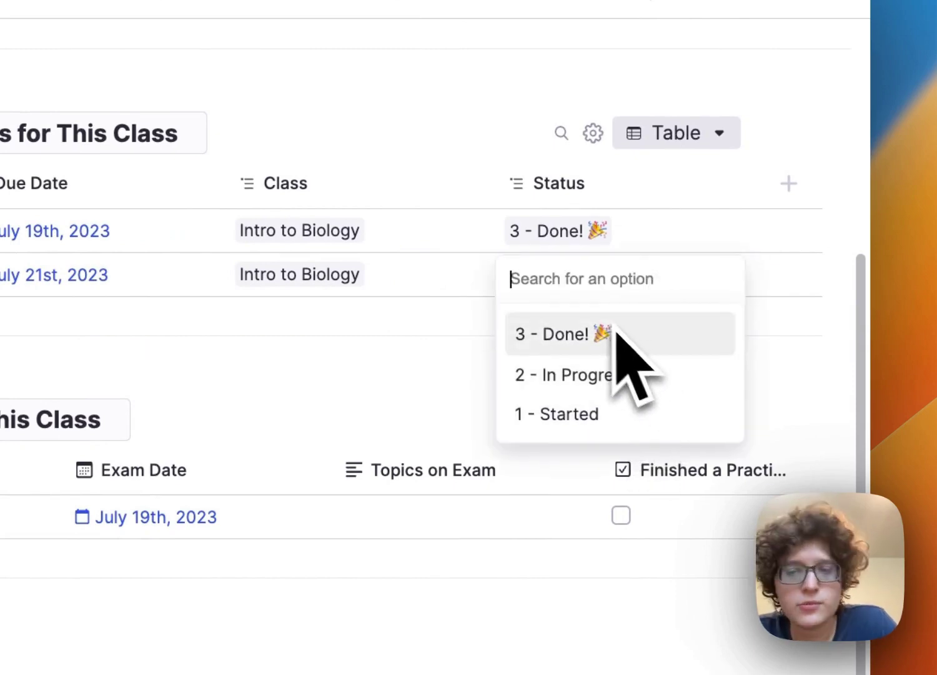
Dismiss the Status choices and move into the Bio Midterm row of the Exams table.
{"action": "left_click", "coordinate": [420, 325]}
{"action": "scroll", "coordinate": [420, 326], "scroll_direction": "down", "scroll_amount": 4}
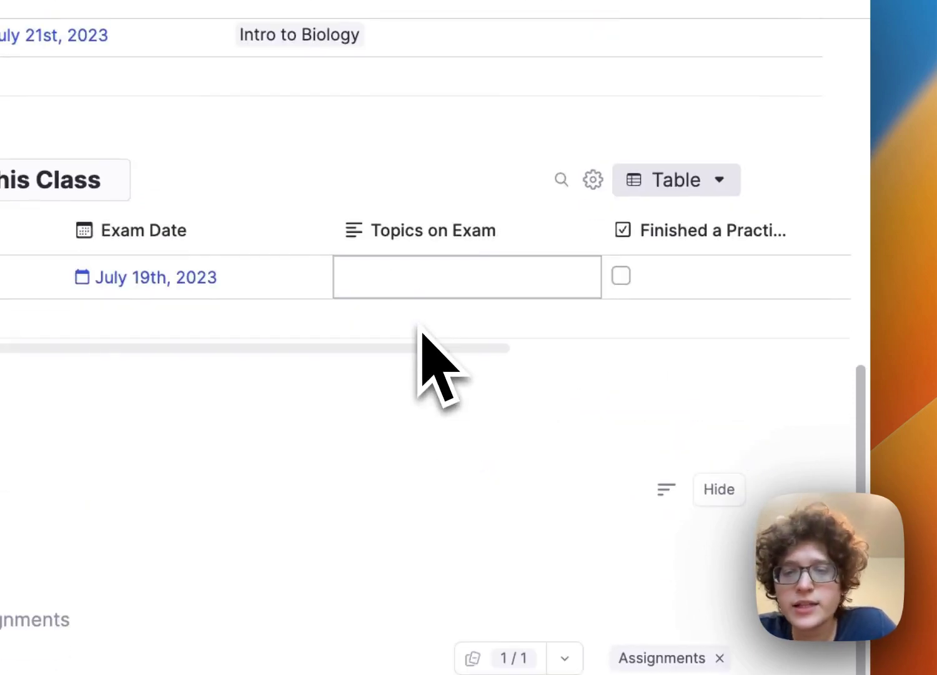
{"action": "left_click", "coordinate": [15, 297]}
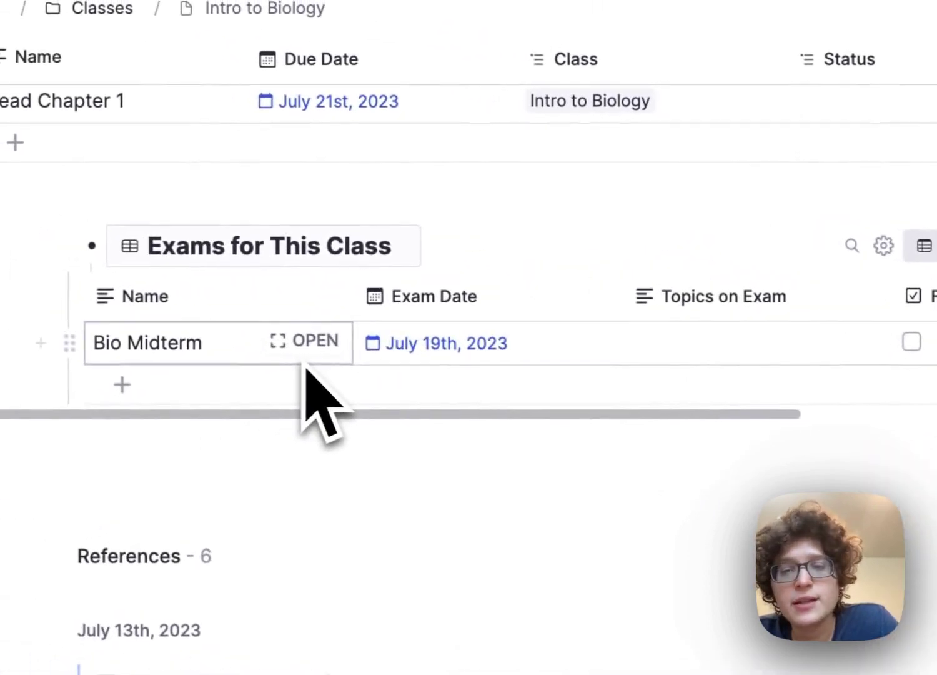
{"action": "key", "text": "Right"}
{"action": "key", "text": "Right"}
{"action": "key", "text": "Left"}
{"action": "left_click", "coordinate": [487, 345]}
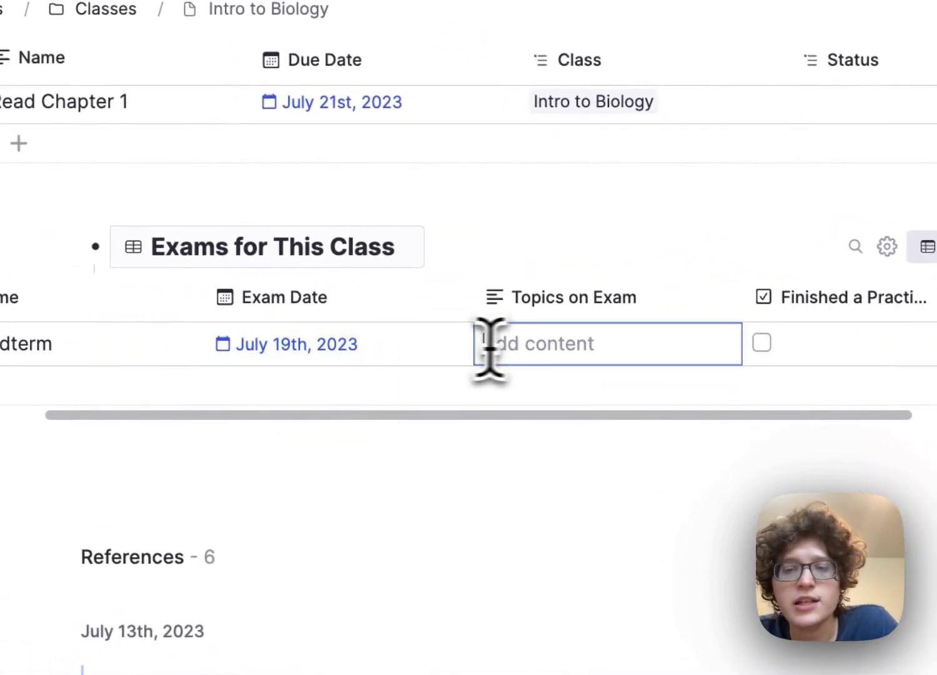
{"action": "scroll", "coordinate": [521, 347], "scroll_direction": "right", "scroll_amount": 2}
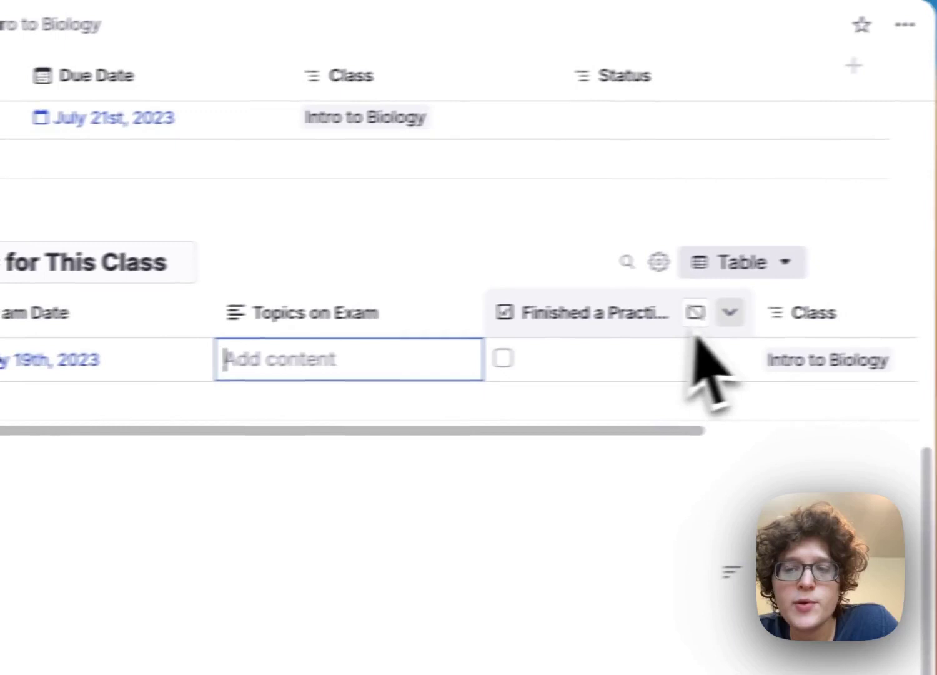
Widen the Finished a Practice Exam? column and toggle Bio Midterm's checkbox on and off.
{"action": "left_click_drag", "start_coordinate": [684, 318], "coordinate": [740, 318]}
{"action": "left_click", "coordinate": [740, 318]}
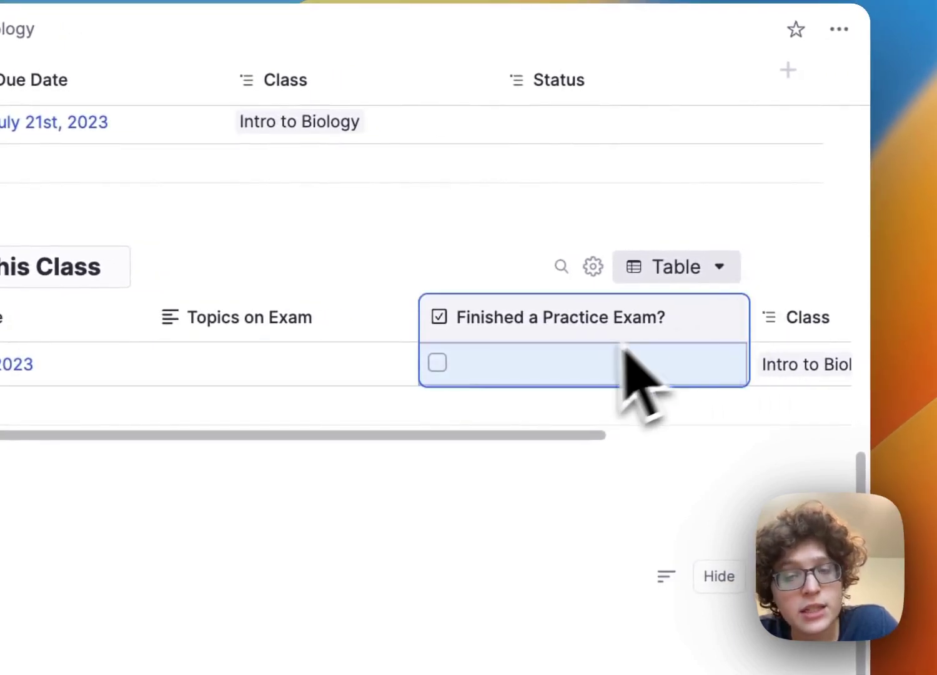
{"action": "left_click", "coordinate": [437, 363]}
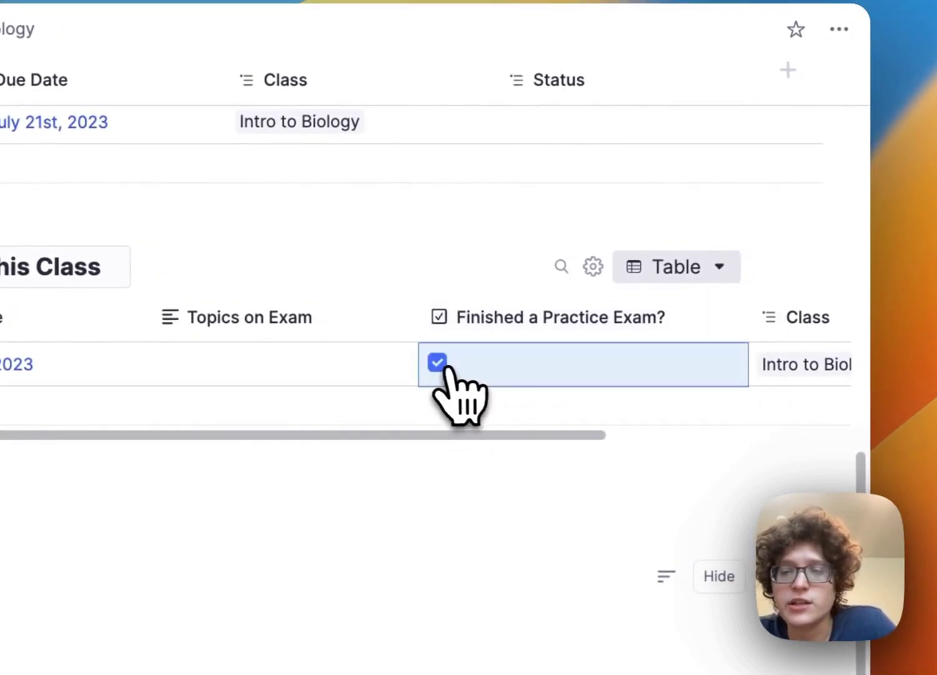
{"action": "left_click", "coordinate": [438, 363]}
{"action": "scroll", "coordinate": [440, 368], "scroll_direction": "right", "scroll_amount": 3}
{"action": "mouse_move", "coordinate": [633, 335]}
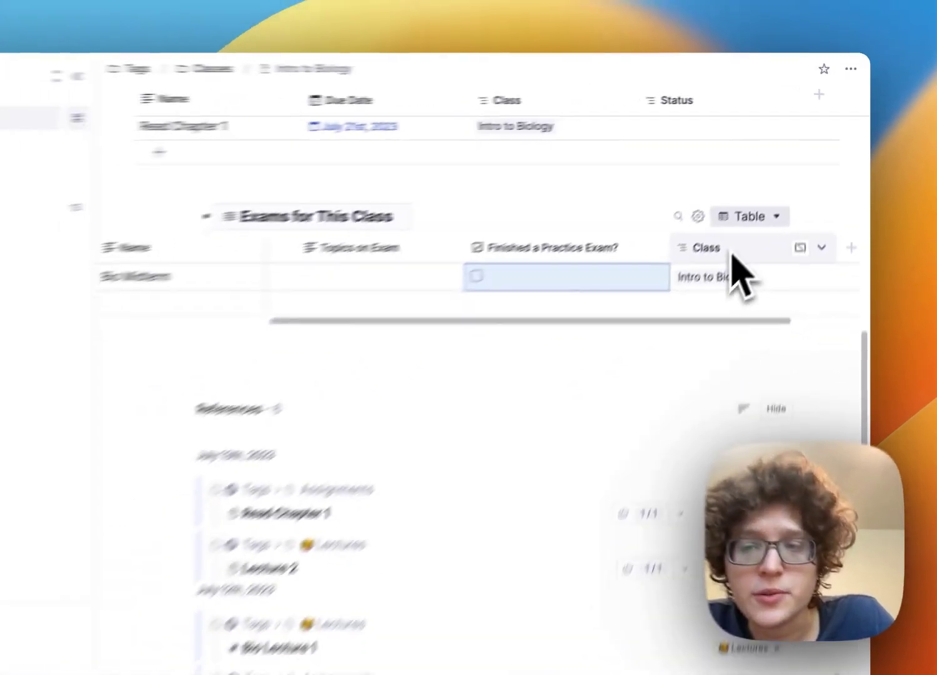
{"action": "scroll", "coordinate": [650, 328], "scroll_direction": "left", "scroll_amount": 3}
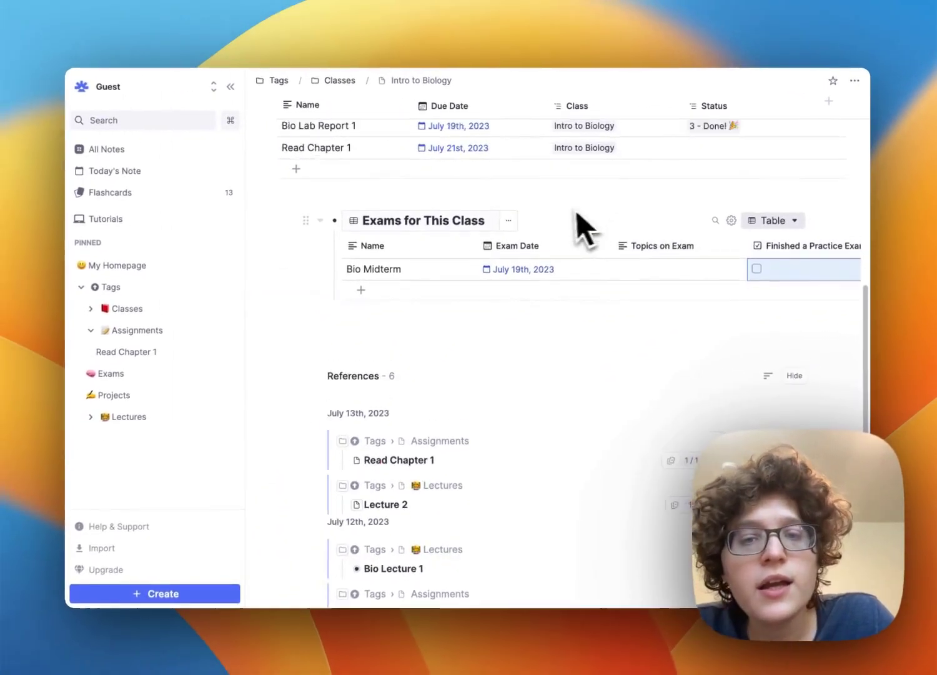
{"action": "scroll", "coordinate": [359, 277], "scroll_direction": "up", "scroll_amount": 5}
{"action": "scroll", "coordinate": [500, 294], "scroll_direction": "up", "scroll_amount": 1}
{"action": "scroll", "coordinate": [444, 364], "scroll_direction": "left", "scroll_amount": 2}
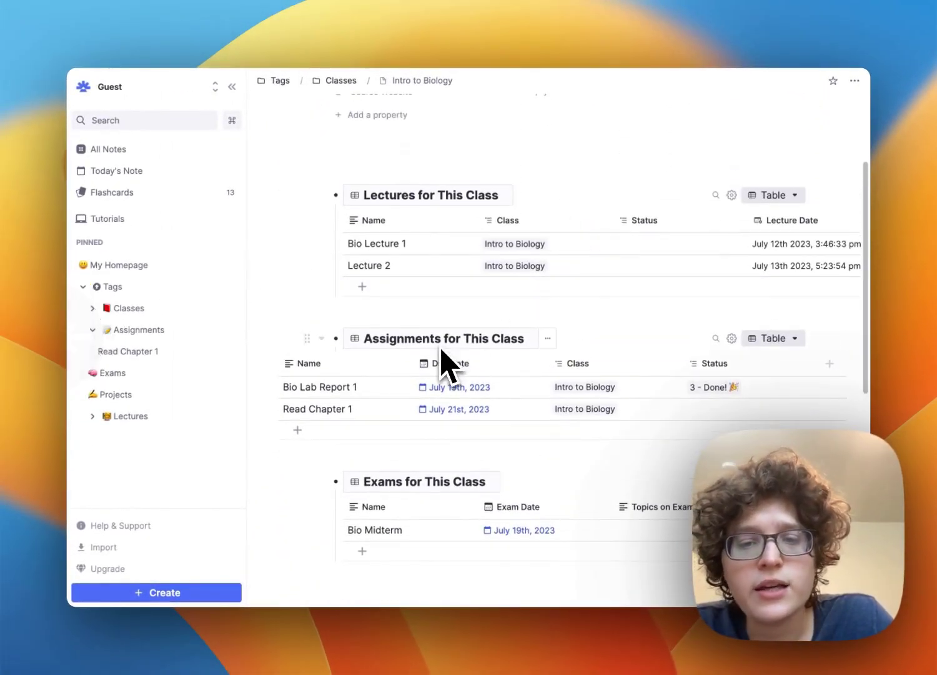
{"action": "scroll", "coordinate": [442, 375], "scroll_direction": "left", "scroll_amount": 2}
{"action": "scroll", "coordinate": [463, 375], "scroll_direction": "up", "scroll_amount": 5}
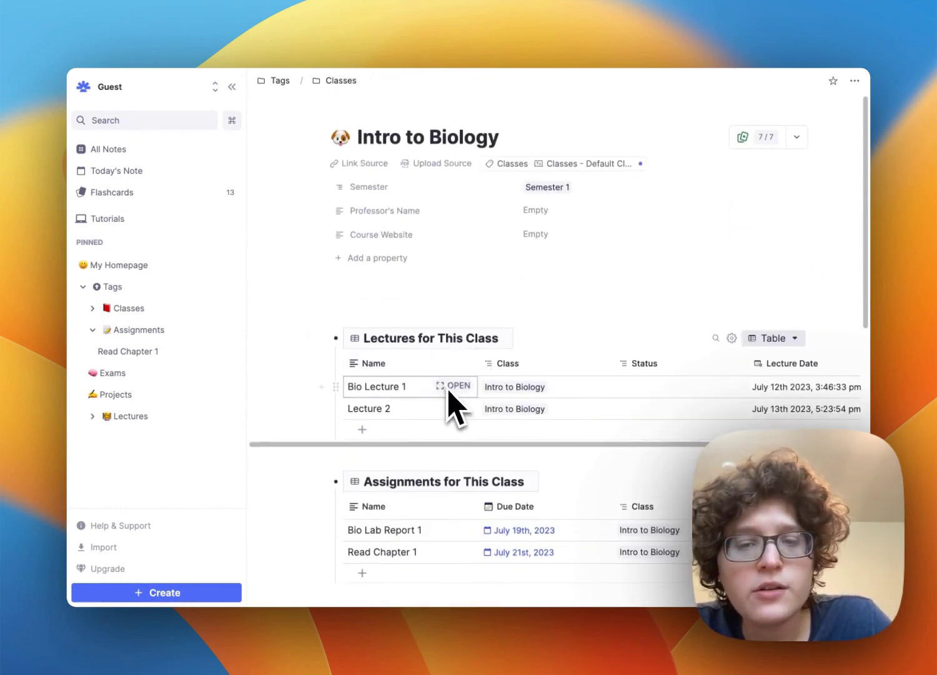
Replace Lecture 2's first bullet 'A' with 'Homework 1' tagged as Assignments.
{"action": "left_click", "coordinate": [453, 407]}
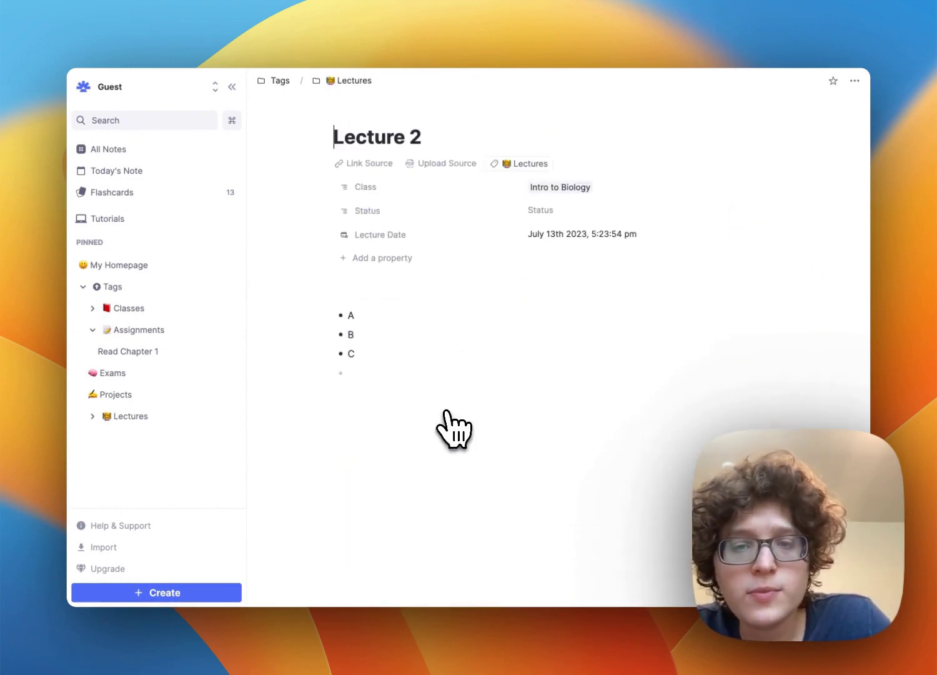
{"action": "left_click", "coordinate": [413, 318]}
{"action": "key", "text": "BackSpace"}
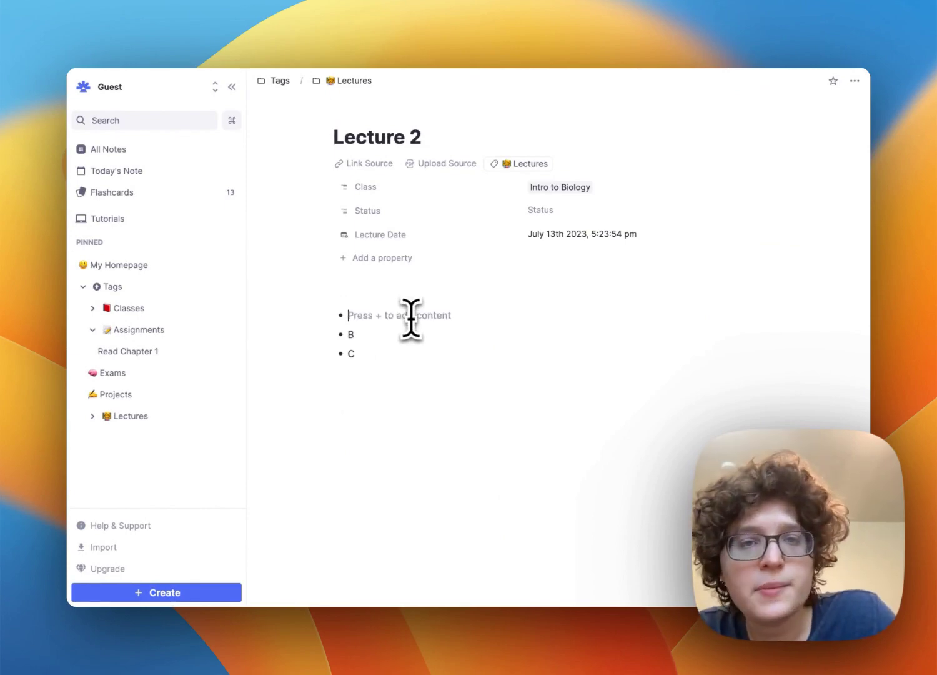
{"action": "type", "text": "As"}
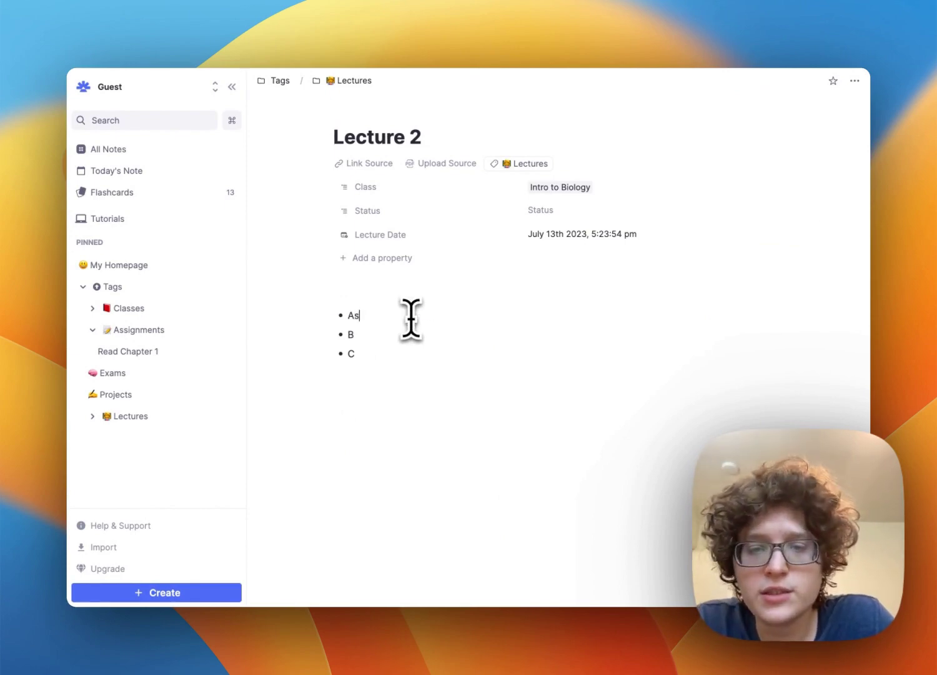
{"action": "key", "text": "BackSpace"}
{"action": "key", "text": "BackSpace"}
{"action": "type", "text": "Homework 1"}
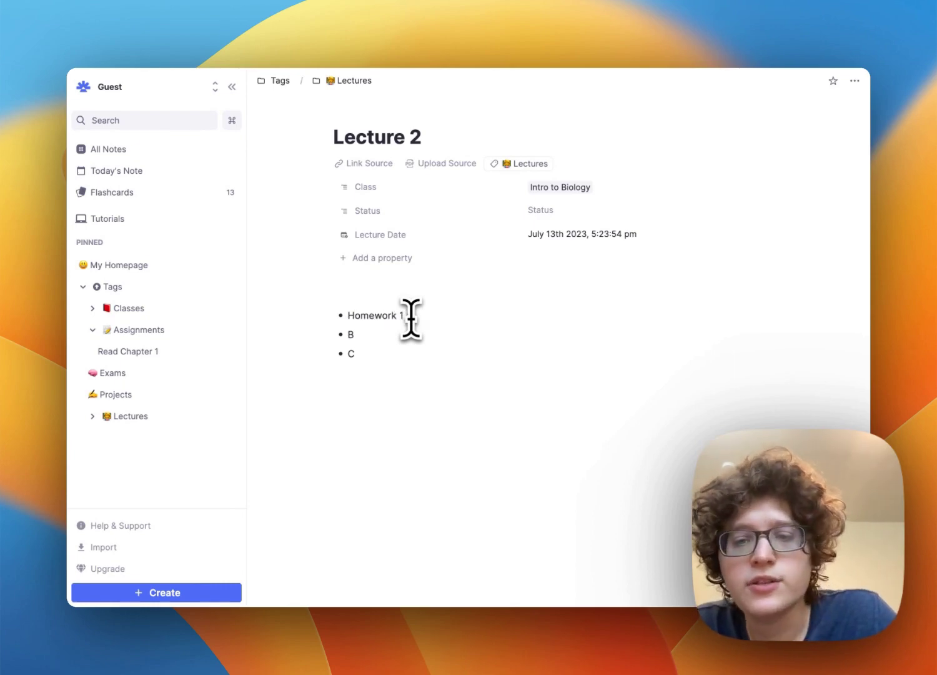
{"action": "type", "text": "#"}
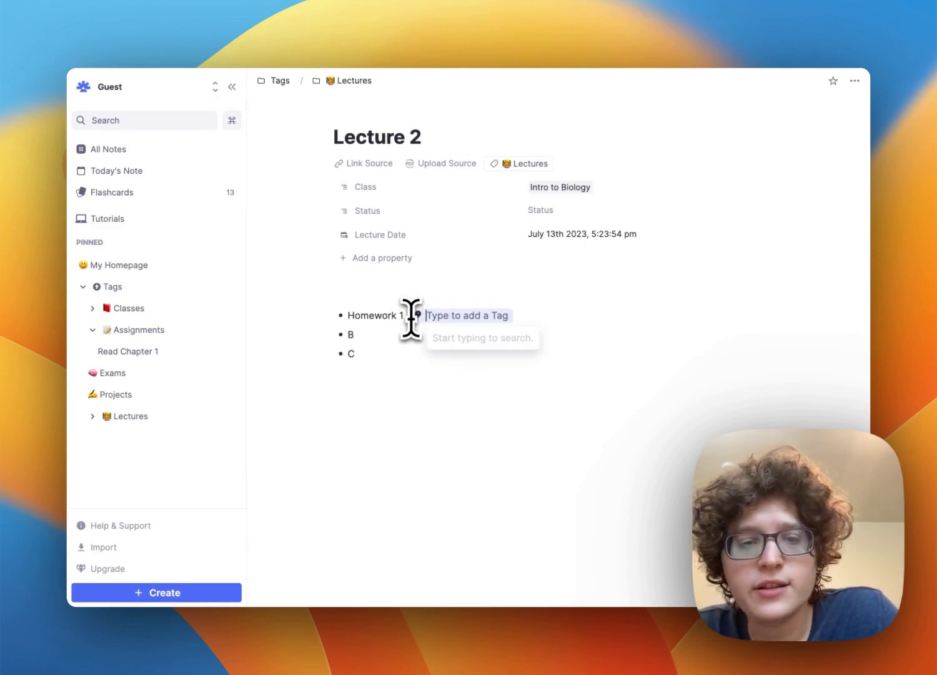
{"action": "type", "text": "Ass"}
{"action": "key", "text": "Return"}
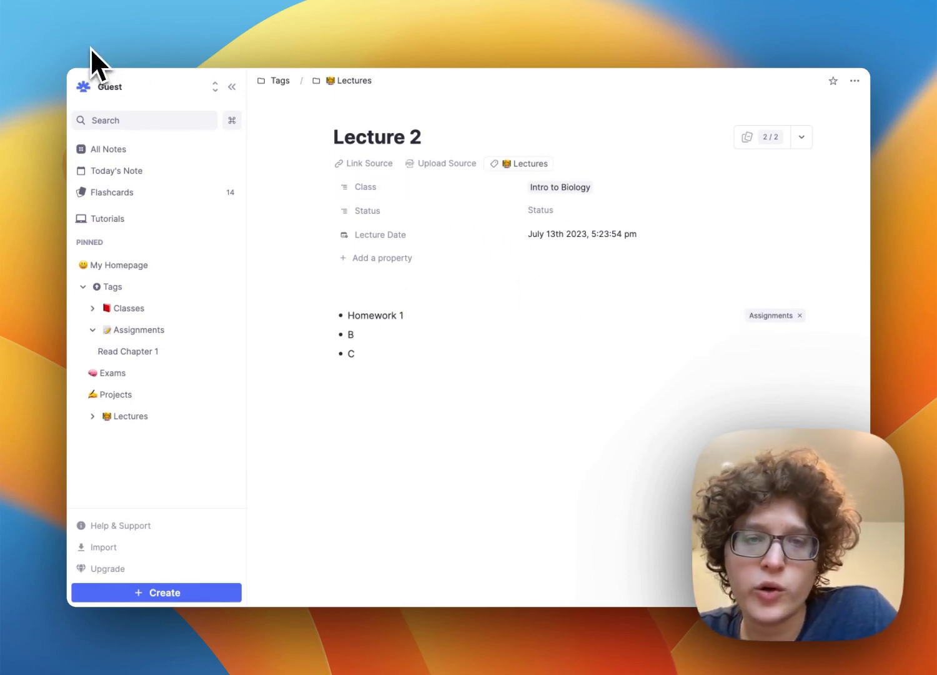
Scroll Intro to Biology down to Assignments for This Class, showing Homework 1.
{"action": "scroll", "coordinate": [356, 241], "scroll_direction": "down", "scroll_amount": 5}
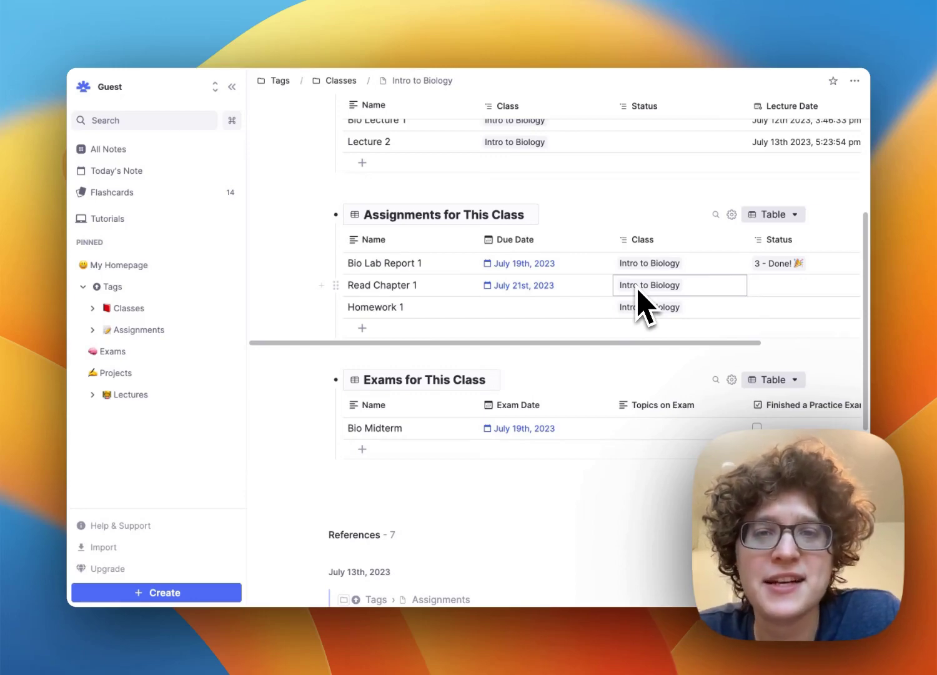
Open the Assignments tag page and scroll down to its Views & Instances section.
{"action": "left_click", "coordinate": [131, 330]}
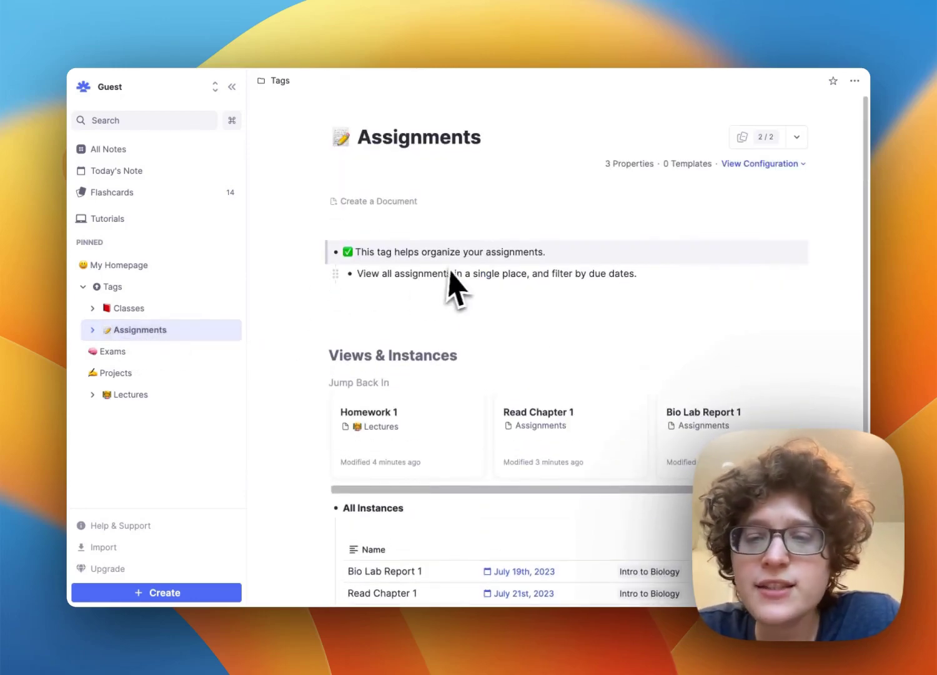
{"action": "scroll", "coordinate": [472, 275], "scroll_direction": "down", "scroll_amount": 1}
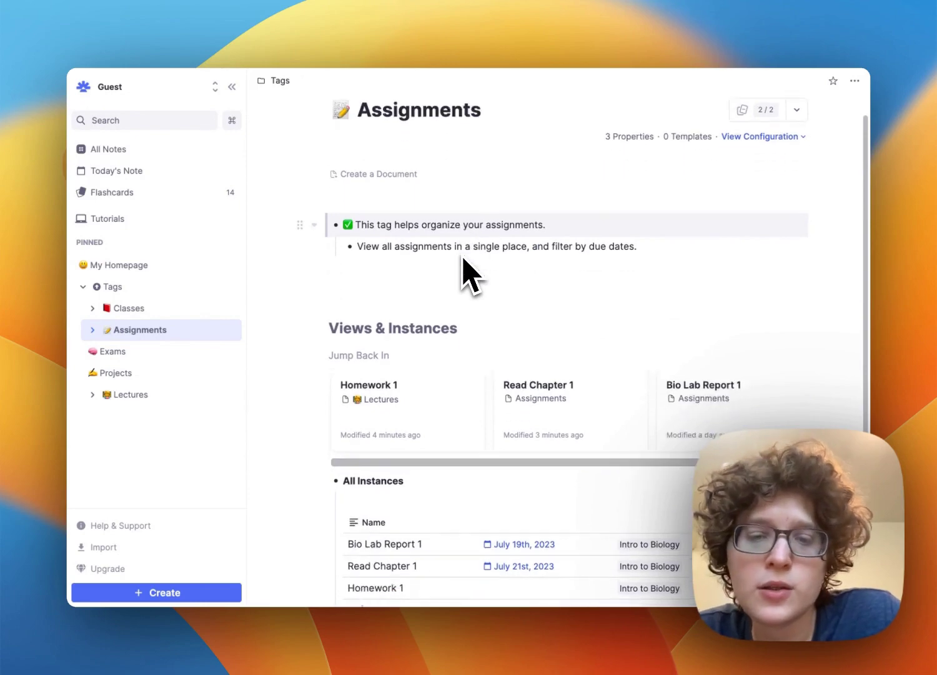
{"action": "scroll", "coordinate": [464, 258], "scroll_direction": "down", "scroll_amount": 5}
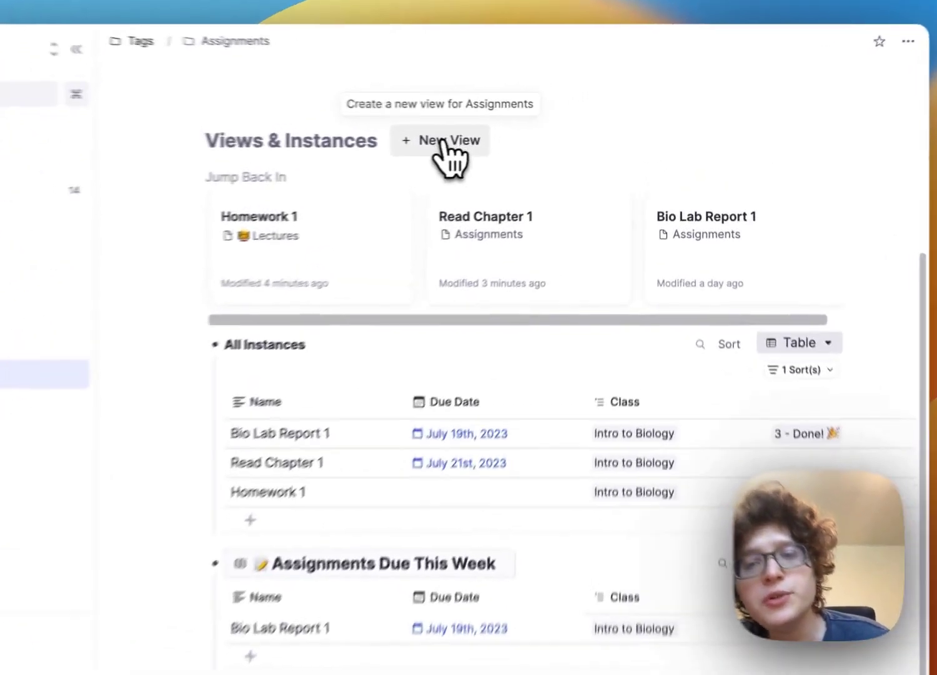
Add a new Assignments view filtered to Status 2 - In Progress or 1 - Started.
{"action": "left_click", "coordinate": [506, 157]}
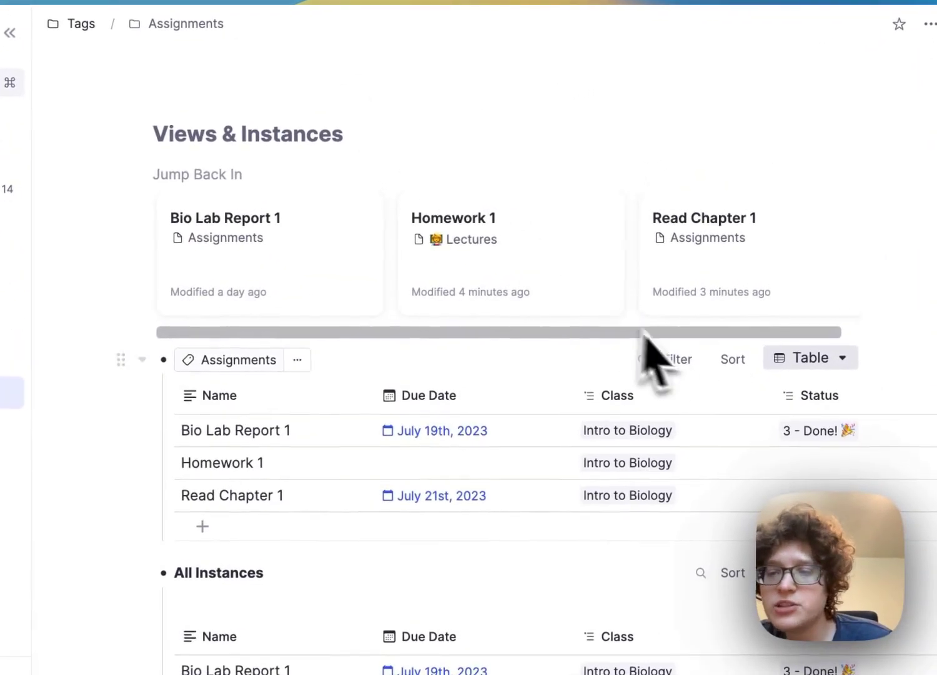
{"action": "left_click", "coordinate": [687, 360]}
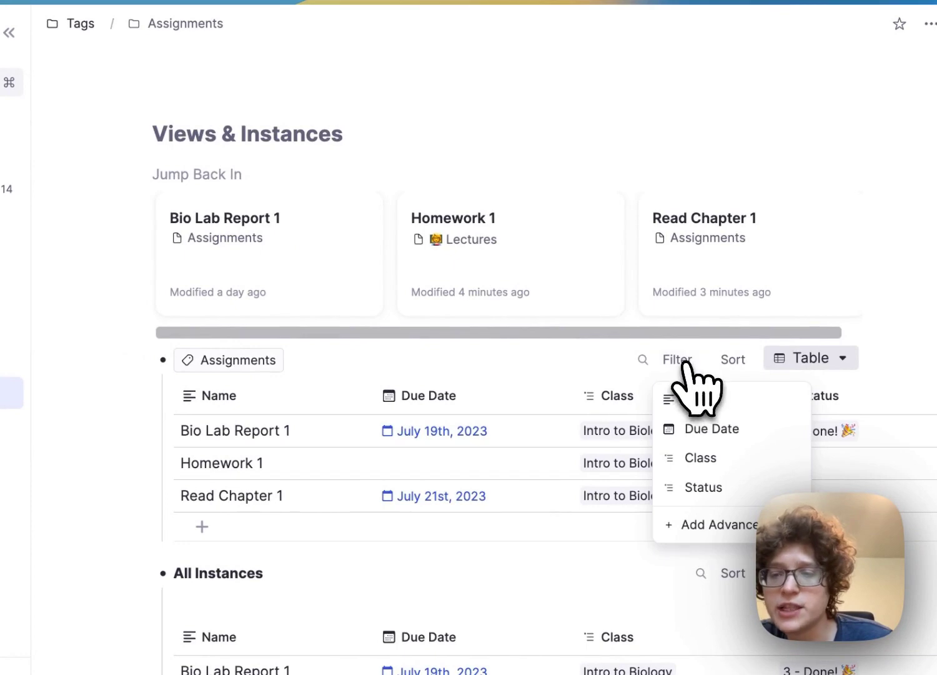
{"action": "left_click", "coordinate": [724, 489]}
{"action": "left_click", "coordinate": [319, 392]}
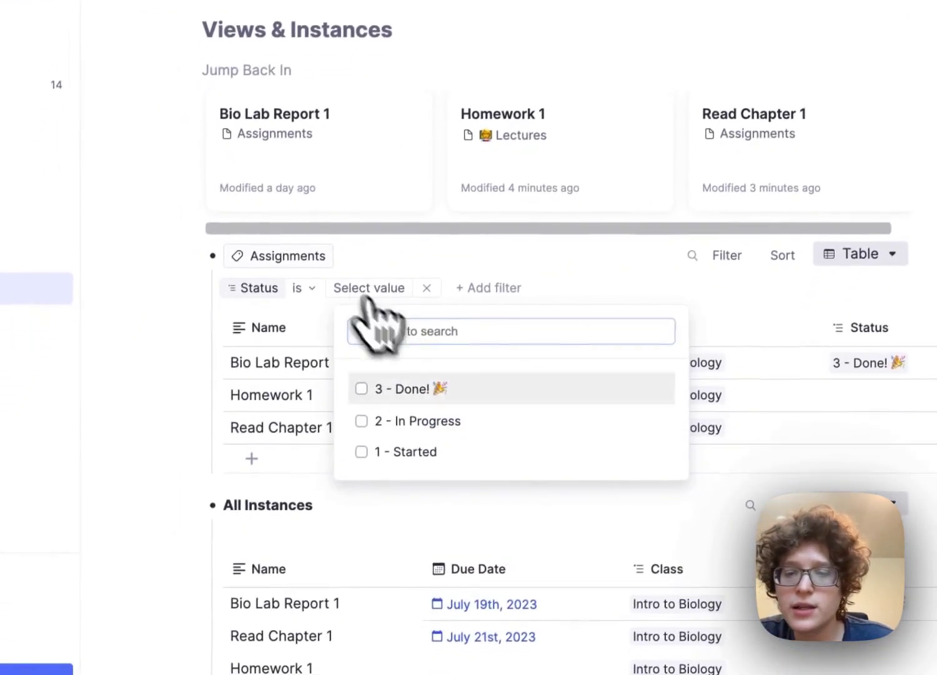
{"action": "left_click", "coordinate": [375, 422]}
{"action": "left_click", "coordinate": [365, 453]}
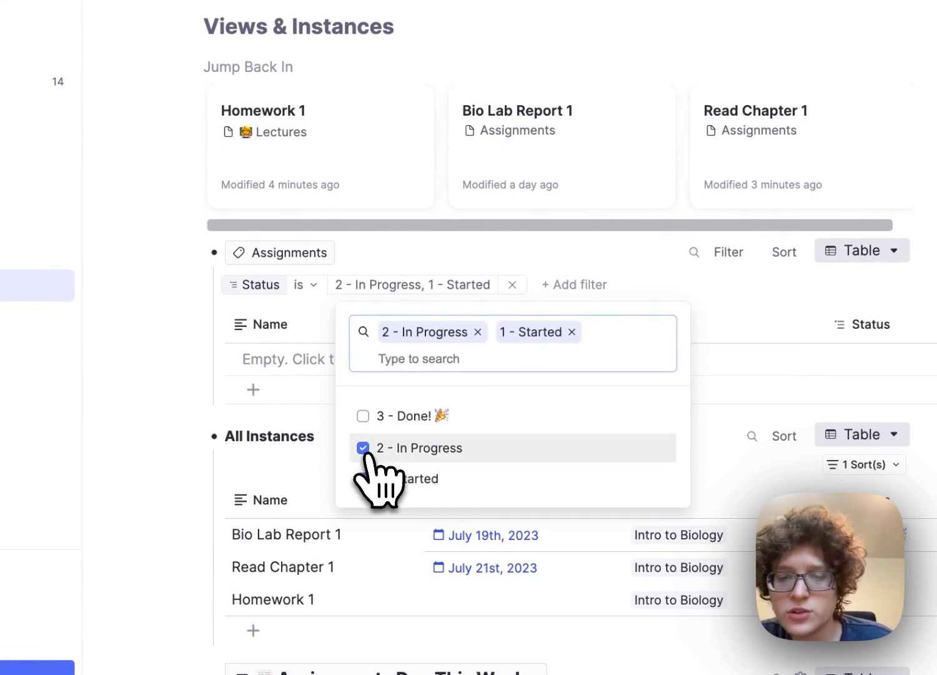
{"action": "key", "text": "Escape"}
Set Read Chapter 1's Status to 2 - In Progress.
{"action": "scroll", "coordinate": [465, 385], "scroll_direction": "down", "scroll_amount": 2}
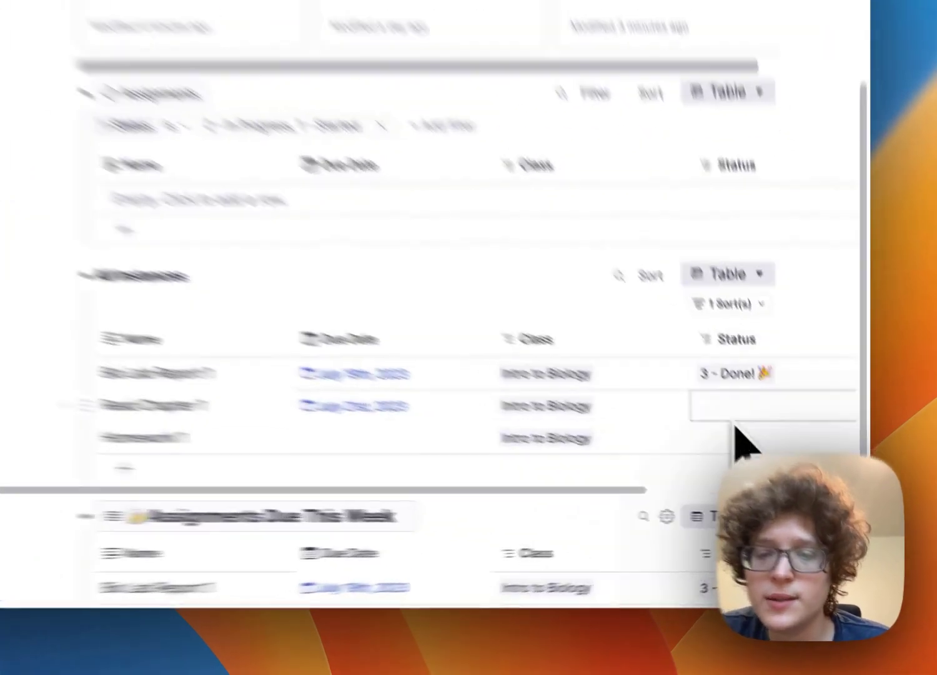
{"action": "left_click", "coordinate": [780, 472]}
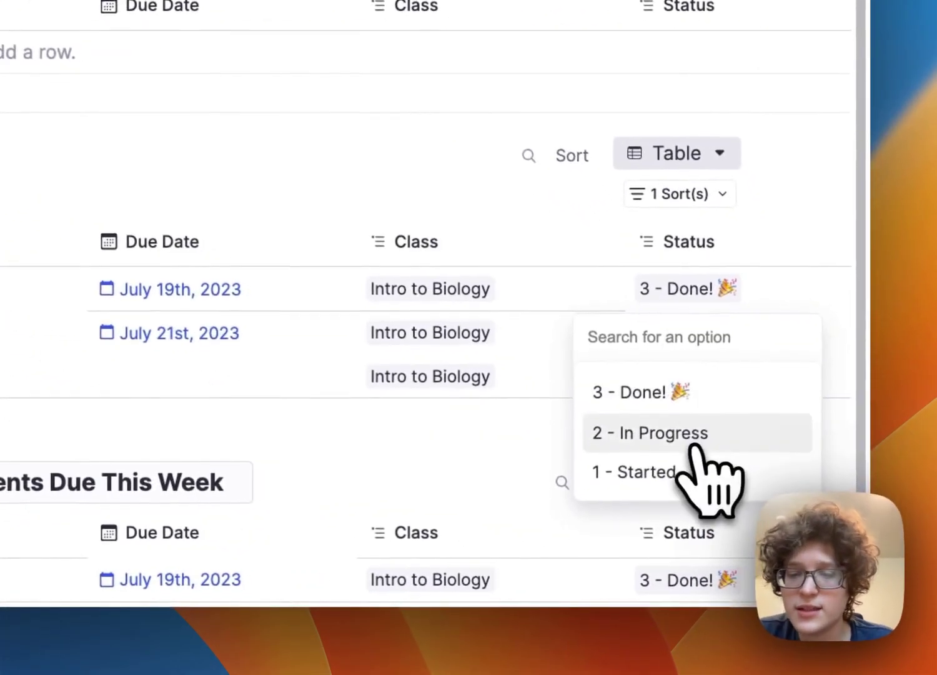
{"action": "left_click", "coordinate": [778, 519]}
{"action": "left_click", "coordinate": [269, 207]}
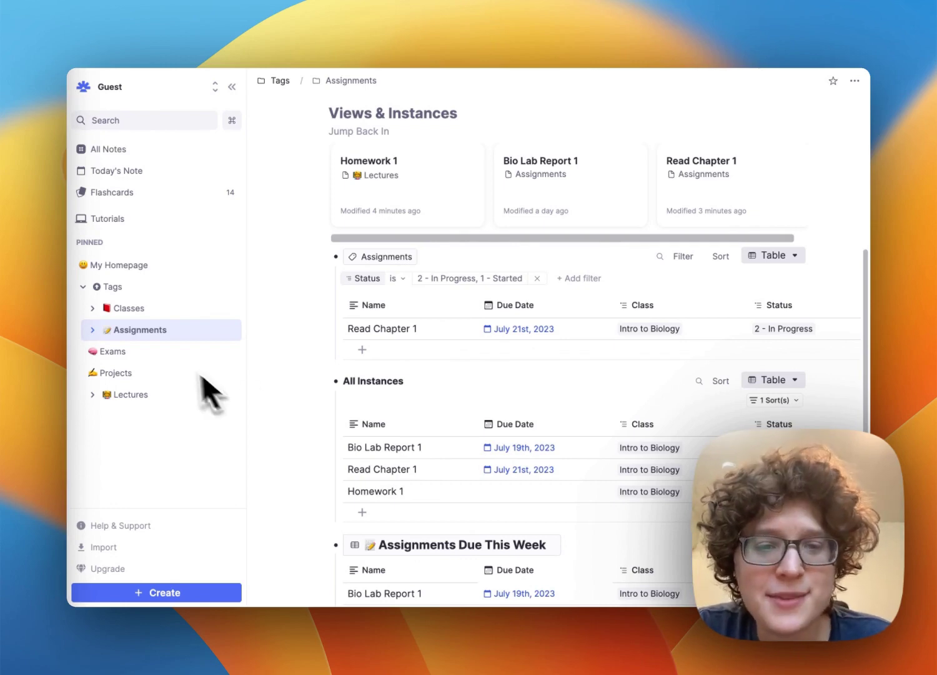
Browse the Classes, Exams, Projects and Lectures tag pages, then open the Flashcards dashboard.
{"action": "left_click", "coordinate": [148, 310]}
{"action": "scroll", "coordinate": [459, 394], "scroll_direction": "down", "scroll_amount": 5}
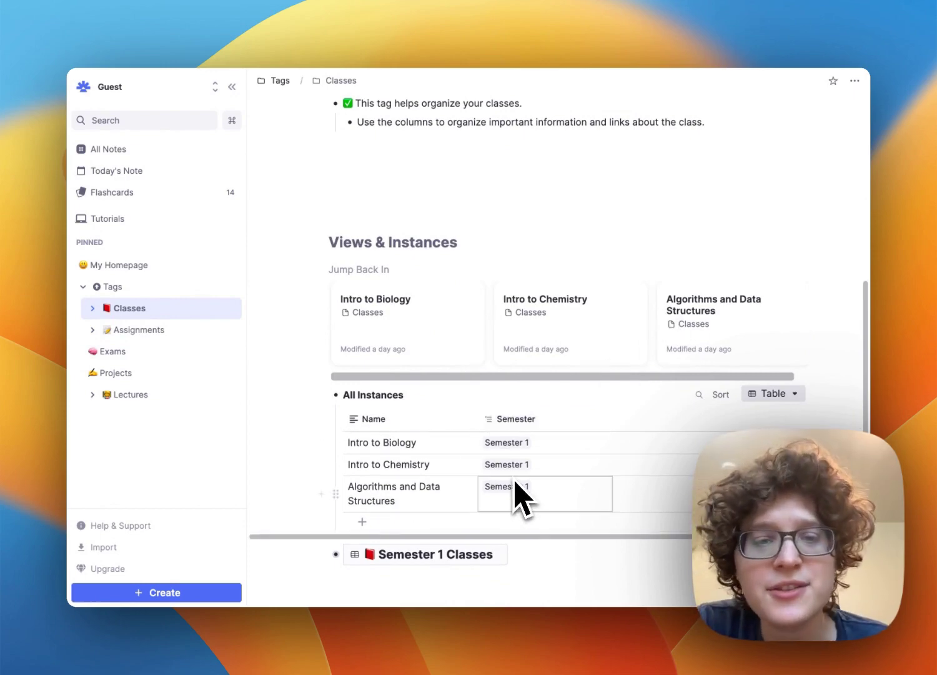
{"action": "left_click", "coordinate": [171, 353]}
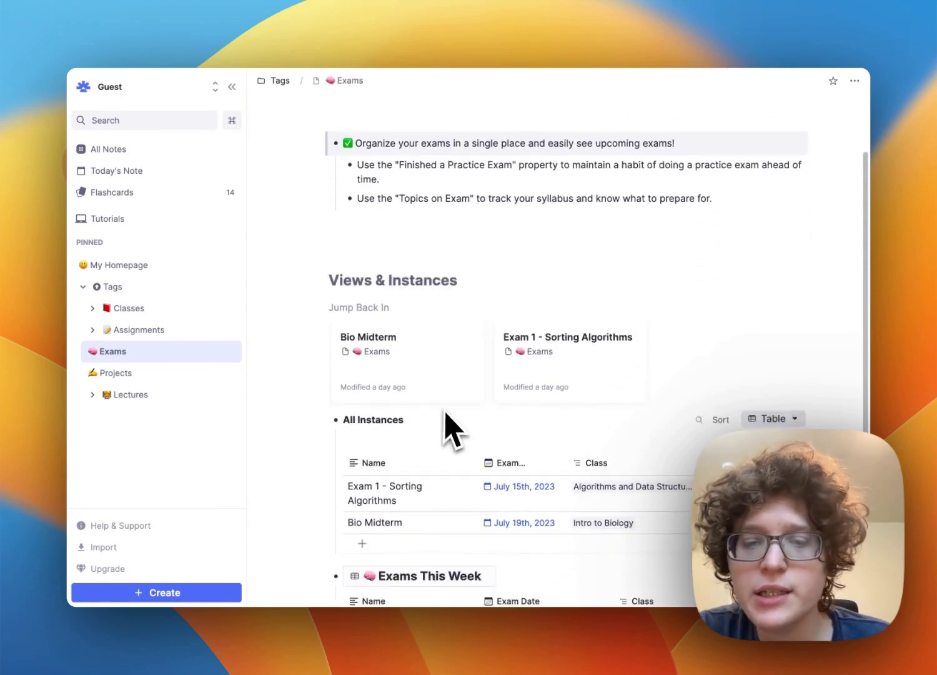
{"action": "scroll", "coordinate": [446, 412], "scroll_direction": "down", "scroll_amount": 3}
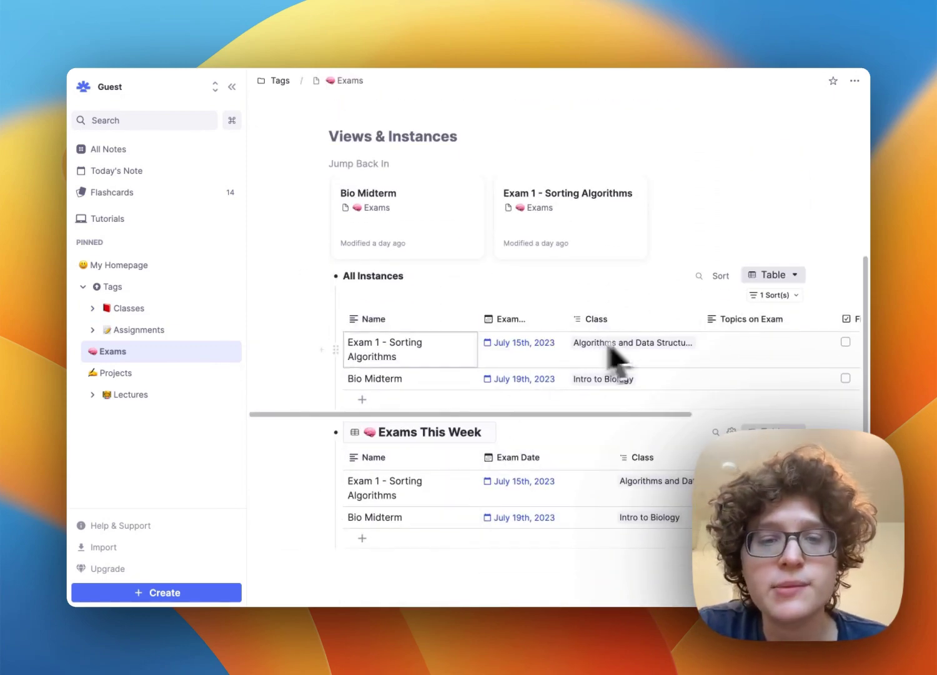
{"action": "left_click", "coordinate": [209, 372]}
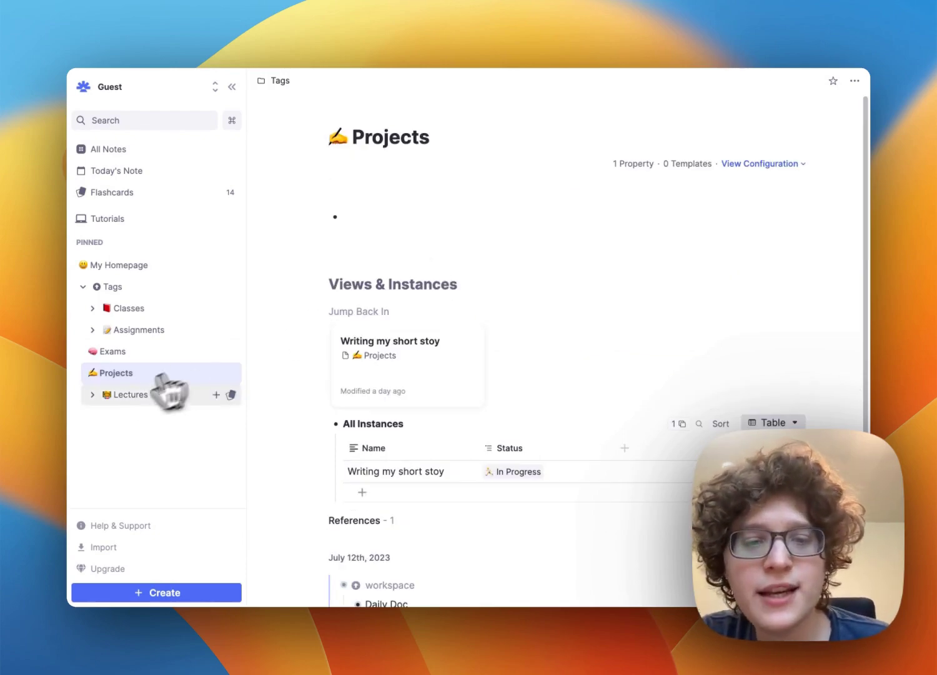
{"action": "left_click", "coordinate": [131, 394]}
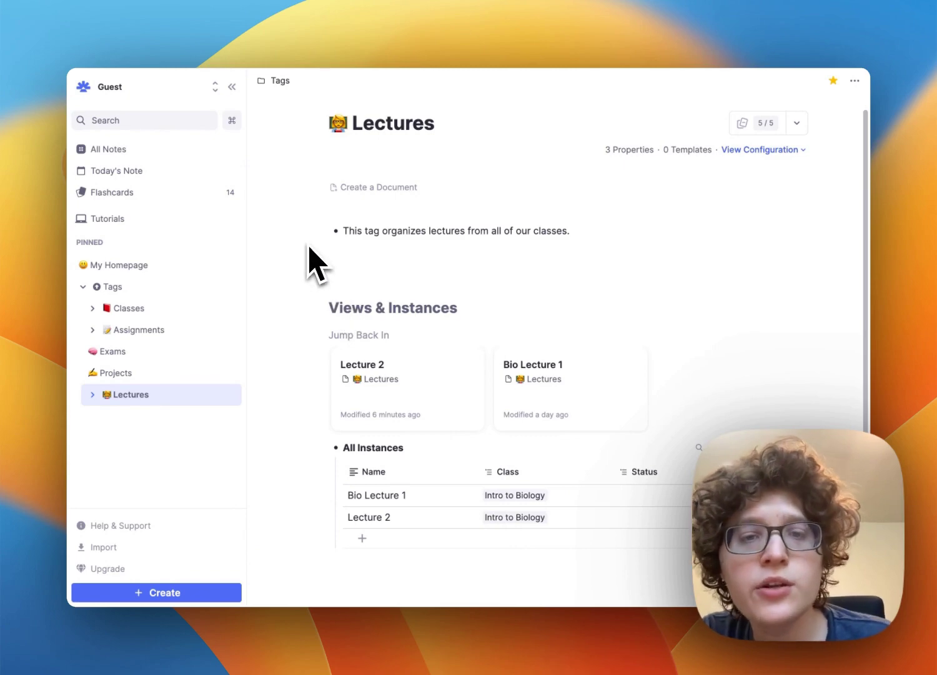
{"action": "left_click", "coordinate": [167, 192]}
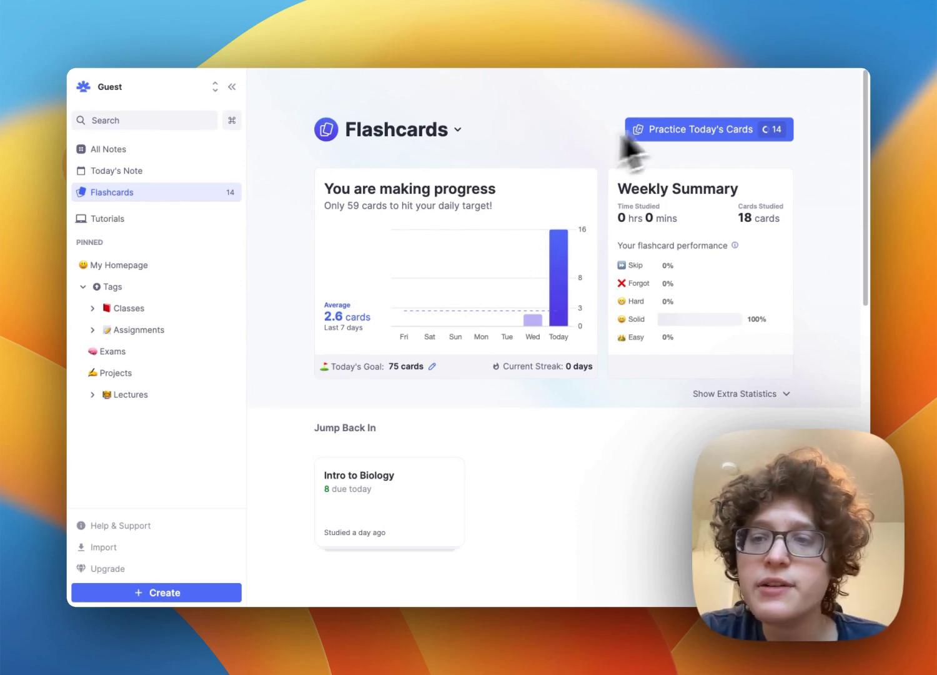
Scroll through the Flashcards dashboard, briefly visit the Lectures tag page, and return.
{"action": "scroll", "coordinate": [454, 364], "scroll_direction": "down", "scroll_amount": 5}
{"action": "scroll", "coordinate": [454, 363], "scroll_direction": "down", "scroll_amount": 4}
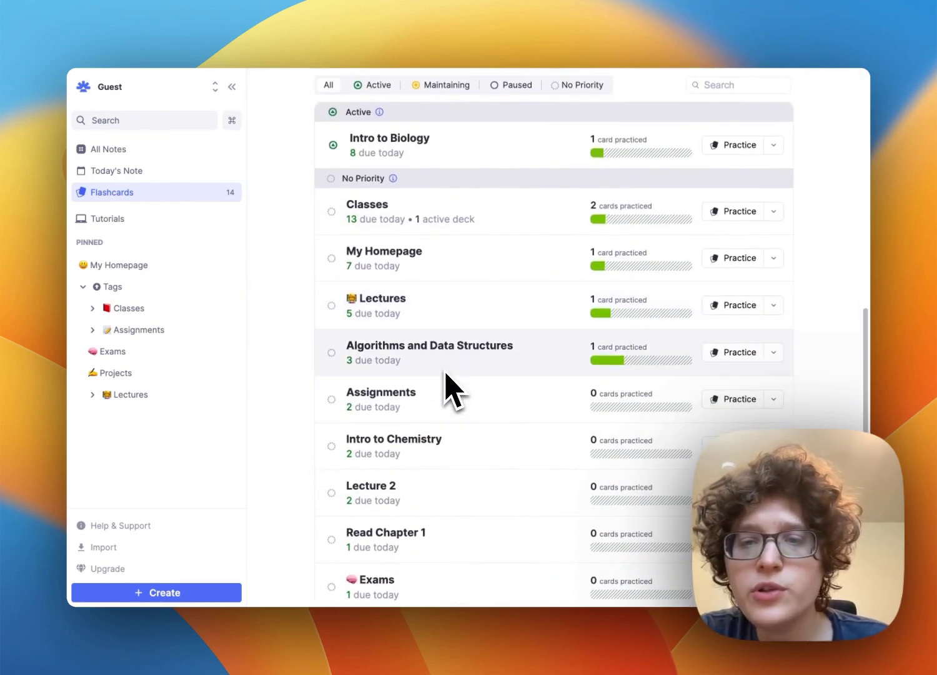
{"action": "scroll", "coordinate": [476, 234], "scroll_direction": "up", "scroll_amount": 5}
{"action": "scroll", "coordinate": [500, 387], "scroll_direction": "down", "scroll_amount": 2}
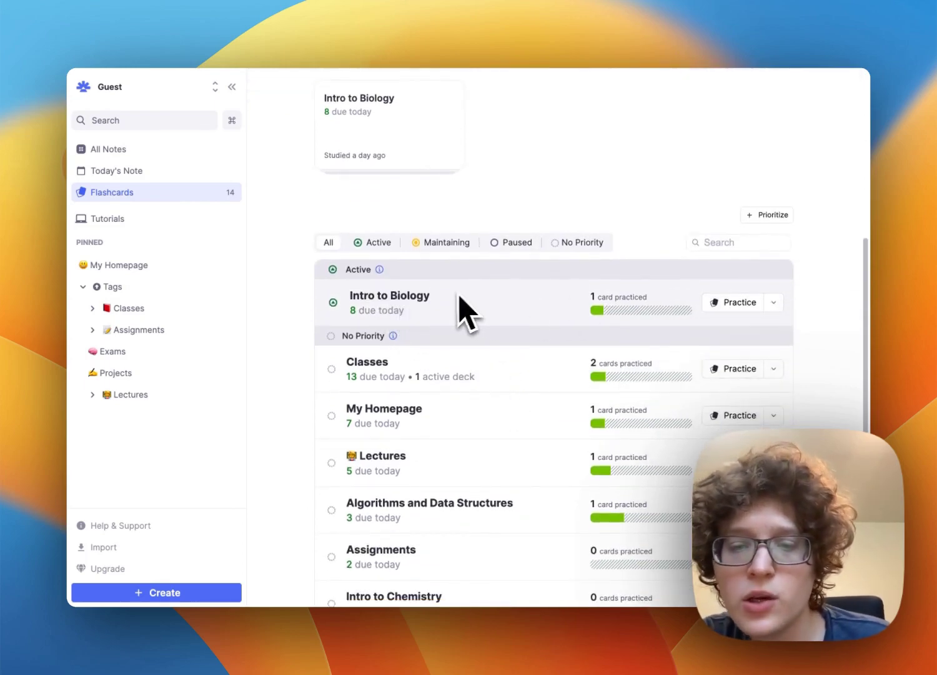
{"action": "scroll", "coordinate": [475, 312], "scroll_direction": "down", "scroll_amount": 2}
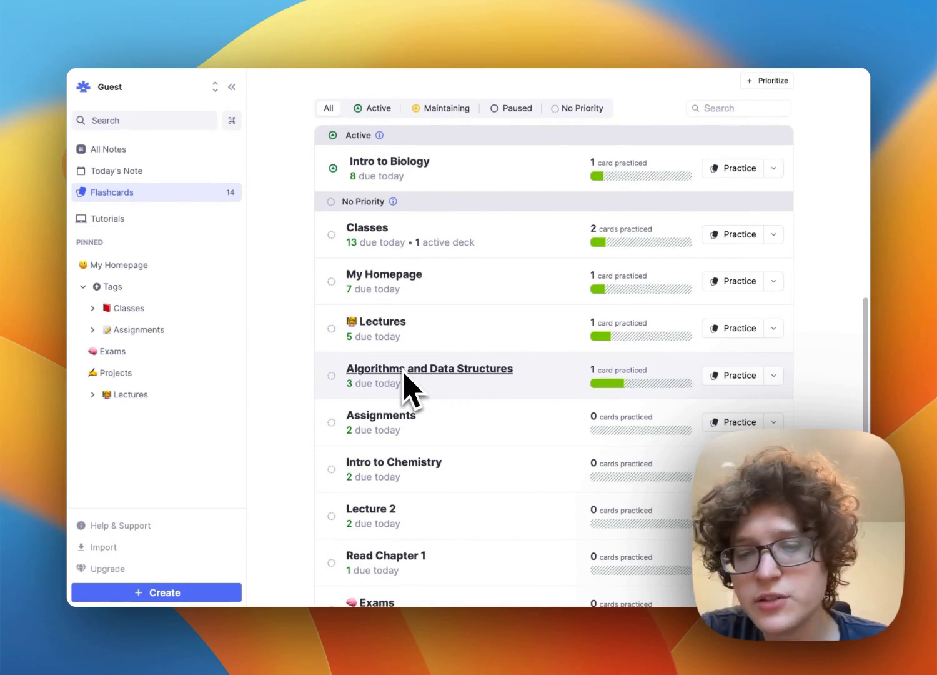
{"action": "left_click", "coordinate": [463, 500]}
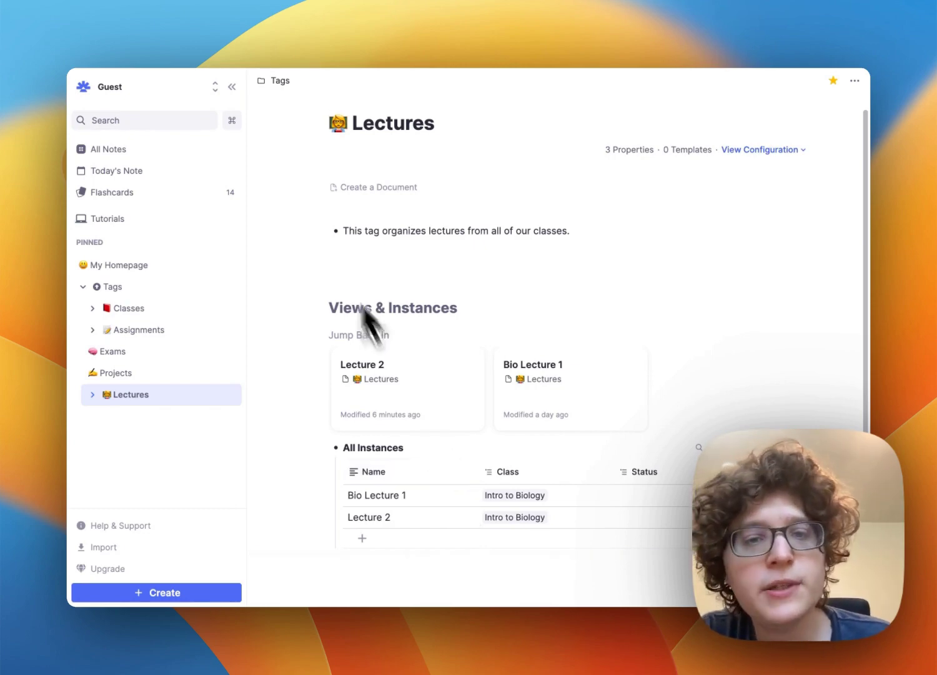
{"action": "left_click", "coordinate": [183, 195]}
{"action": "scroll", "coordinate": [287, 278], "scroll_direction": "down", "scroll_amount": 8}
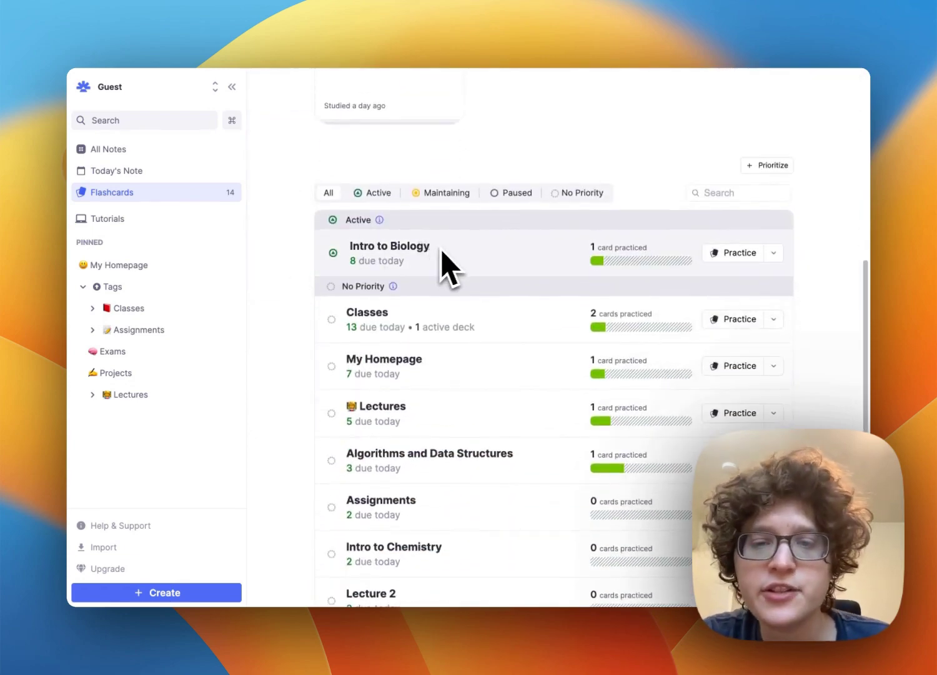
{"action": "scroll", "coordinate": [446, 261], "scroll_direction": "down", "scroll_amount": 6}
{"action": "scroll", "coordinate": [447, 261], "scroll_direction": "up", "scroll_amount": 2}
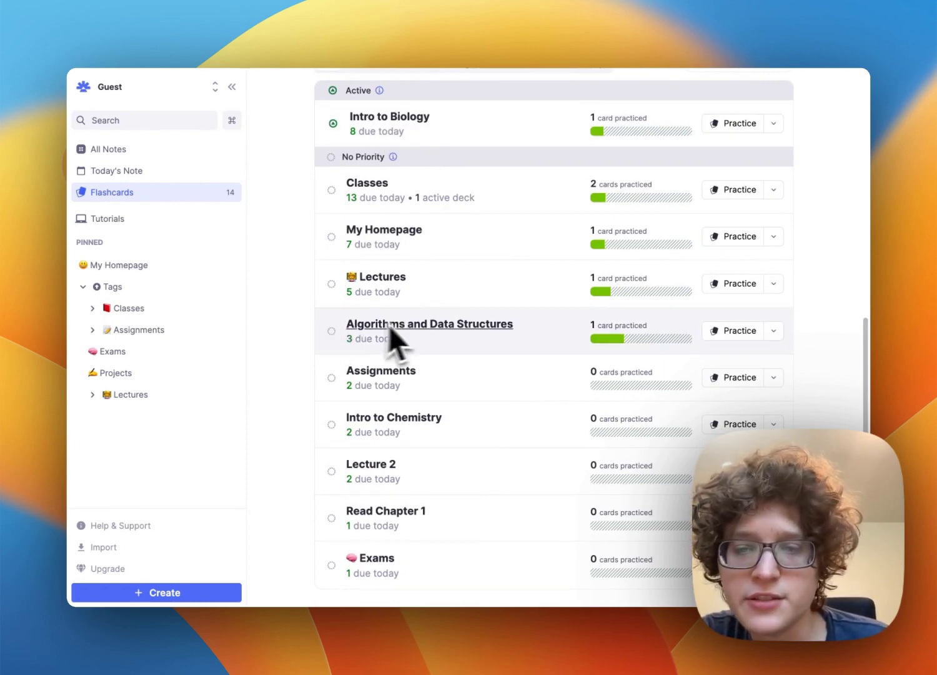
Make Algorithms and Data Structures and Intro to Chemistry active decks, then practise Intro to Biology.
{"action": "left_click", "coordinate": [331, 331]}
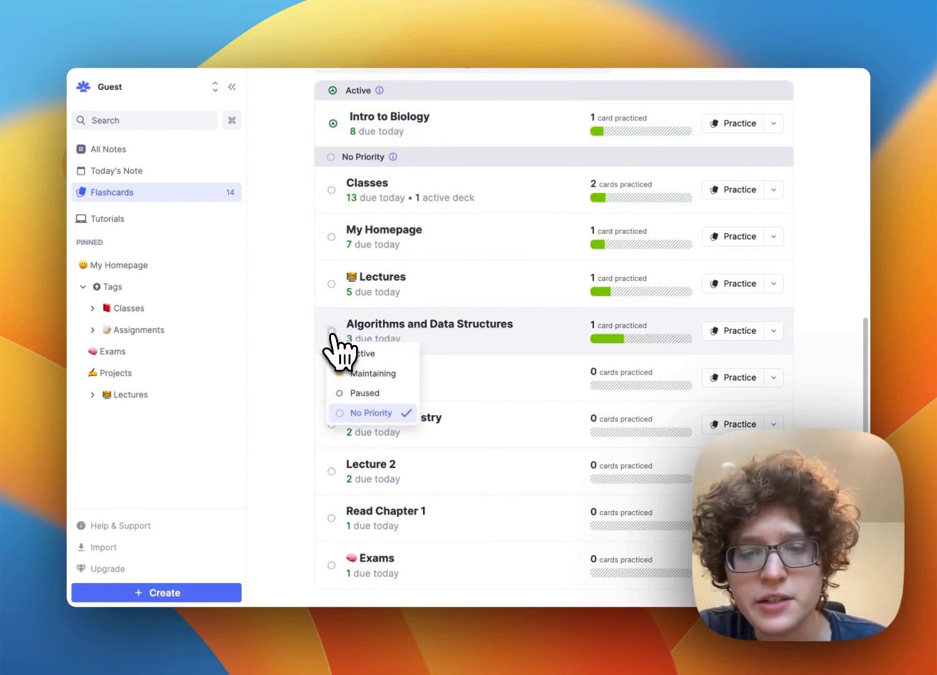
{"action": "left_click", "coordinate": [348, 354]}
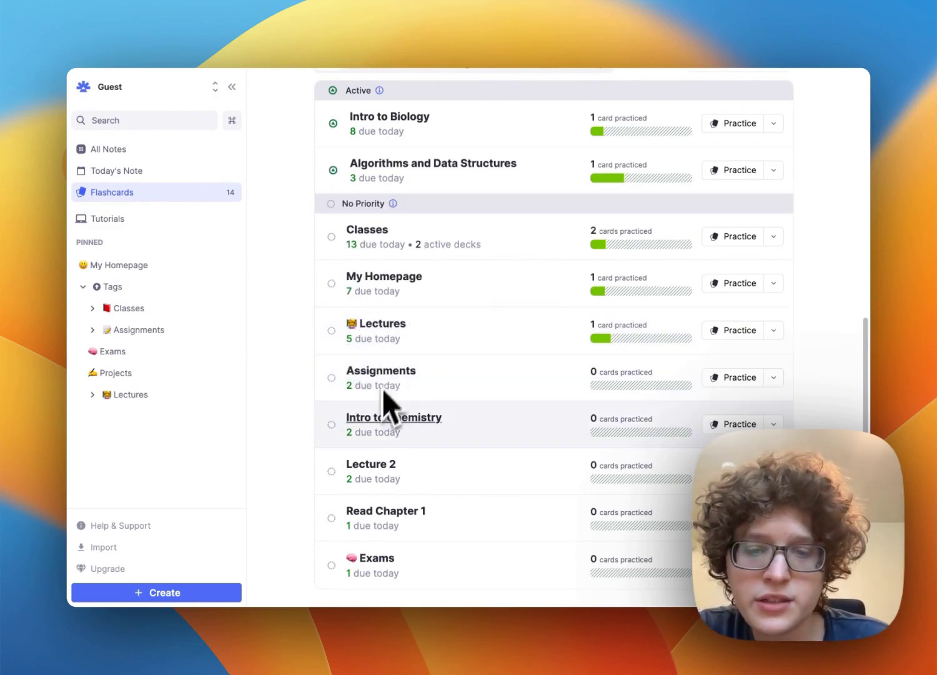
{"action": "left_click", "coordinate": [331, 425]}
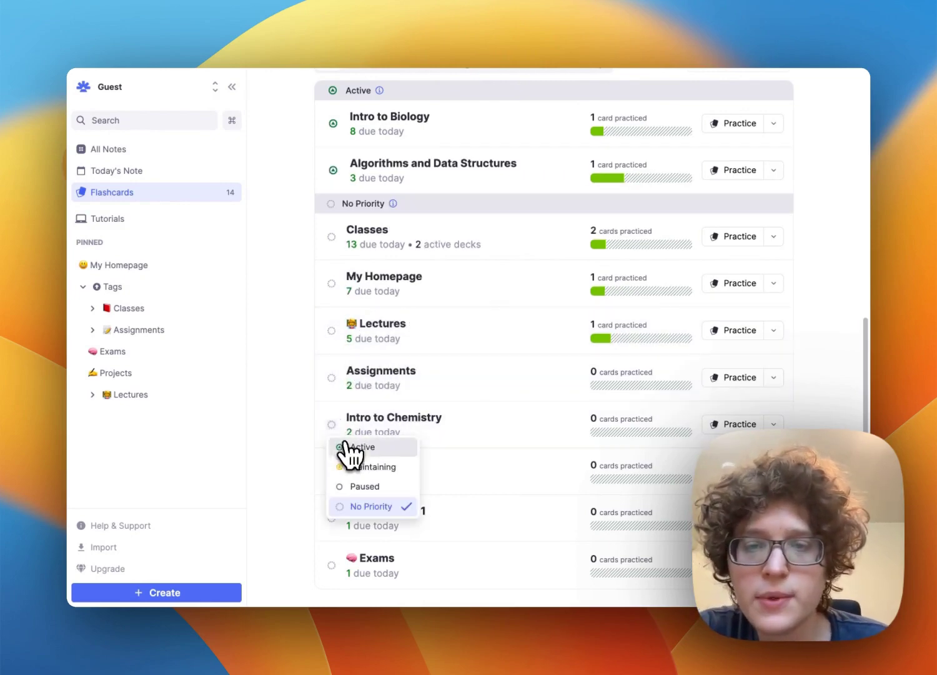
{"action": "left_click", "coordinate": [347, 448]}
{"action": "scroll", "coordinate": [438, 288], "scroll_direction": "up", "scroll_amount": 4}
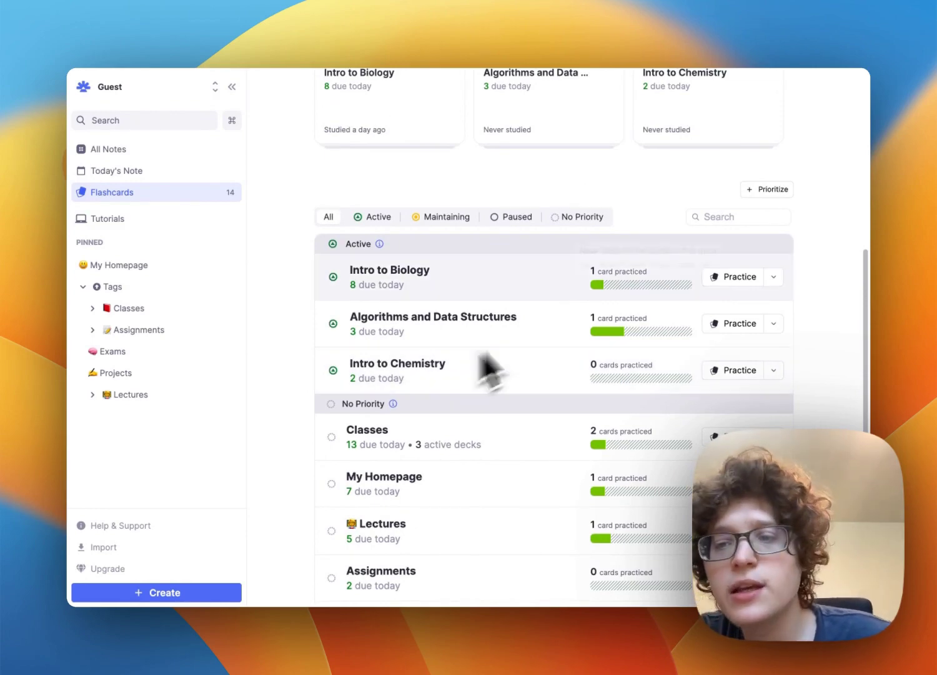
{"action": "left_click", "coordinate": [712, 277]}
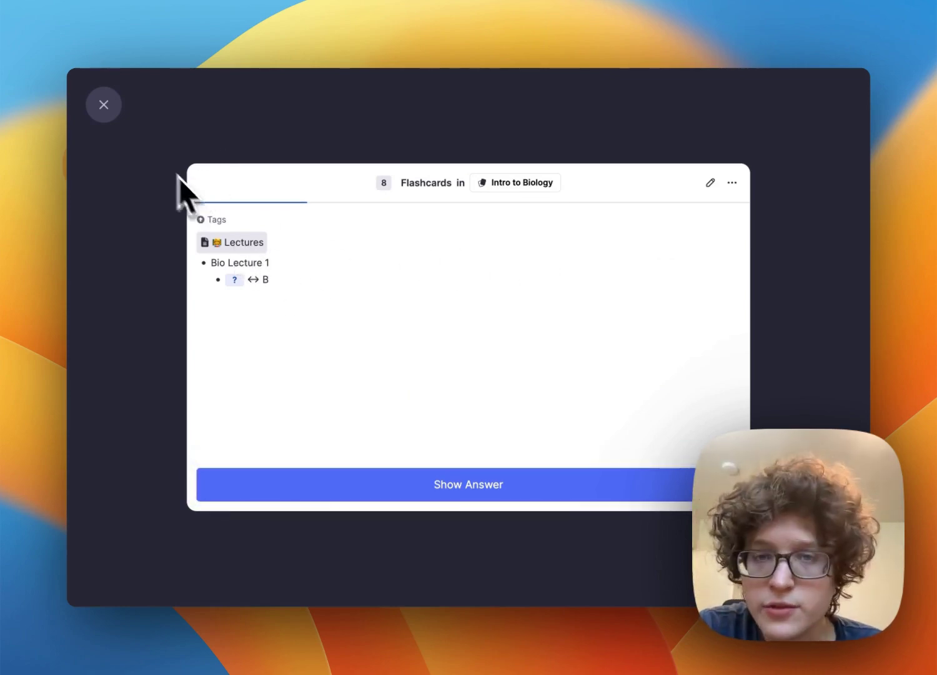
Close the flashcard practice session to return to My Homepage.
{"action": "left_click", "coordinate": [108, 115]}
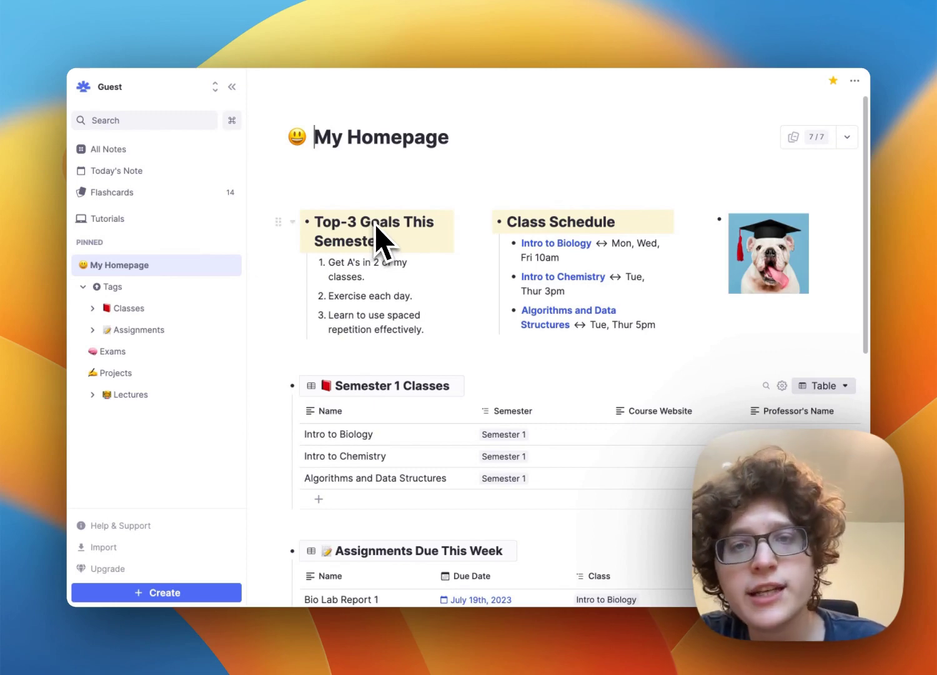
Open the Classes tag page and review the Semester and Professor's Name property settings.
{"action": "left_click", "coordinate": [134, 308]}
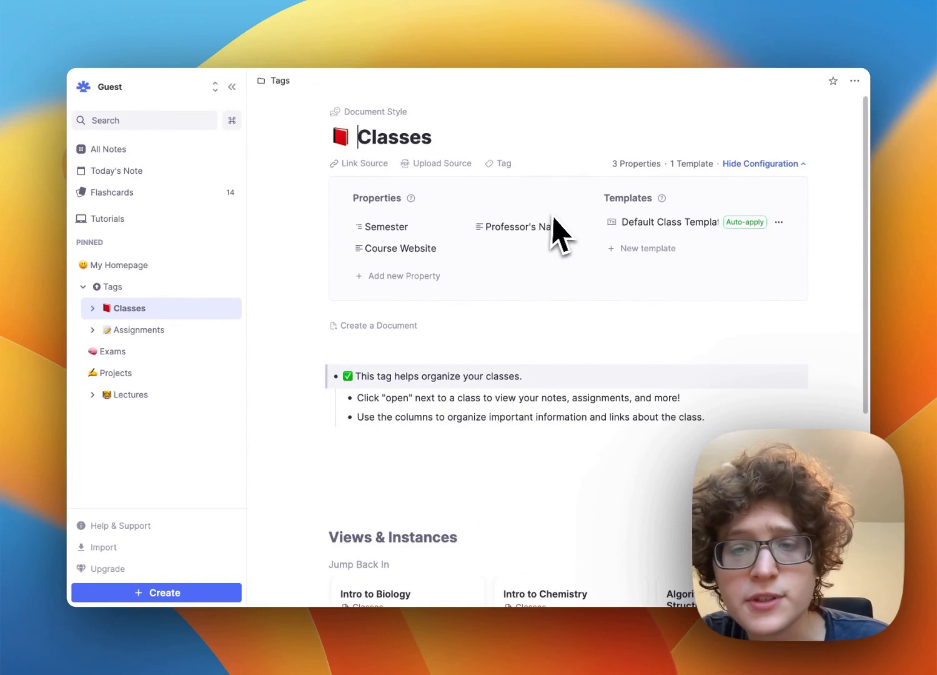
{"action": "left_click", "coordinate": [406, 226]}
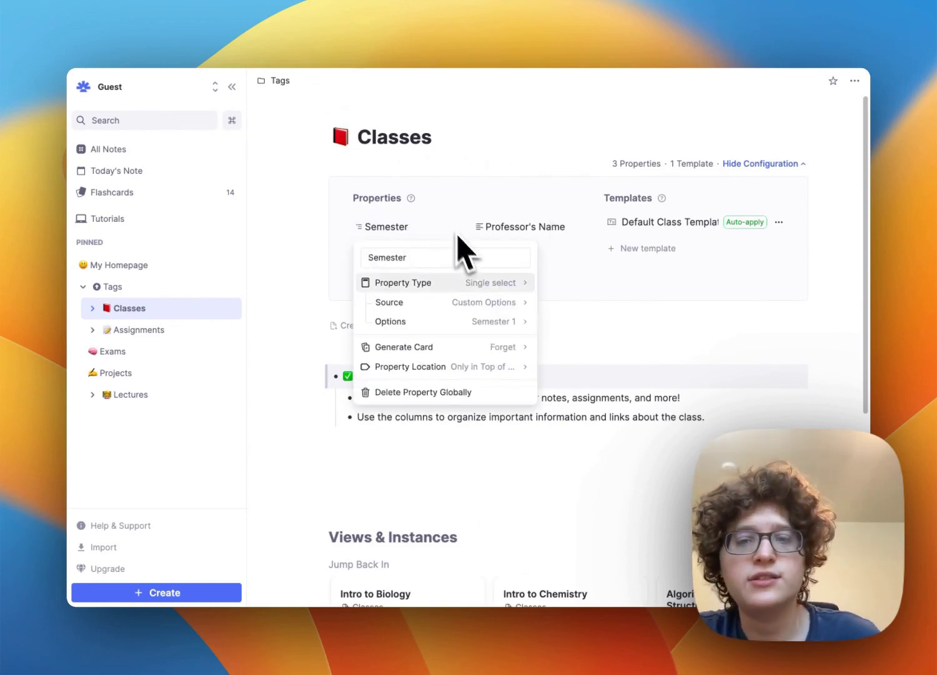
{"action": "scroll", "coordinate": [561, 282], "scroll_direction": "down", "scroll_amount": 5}
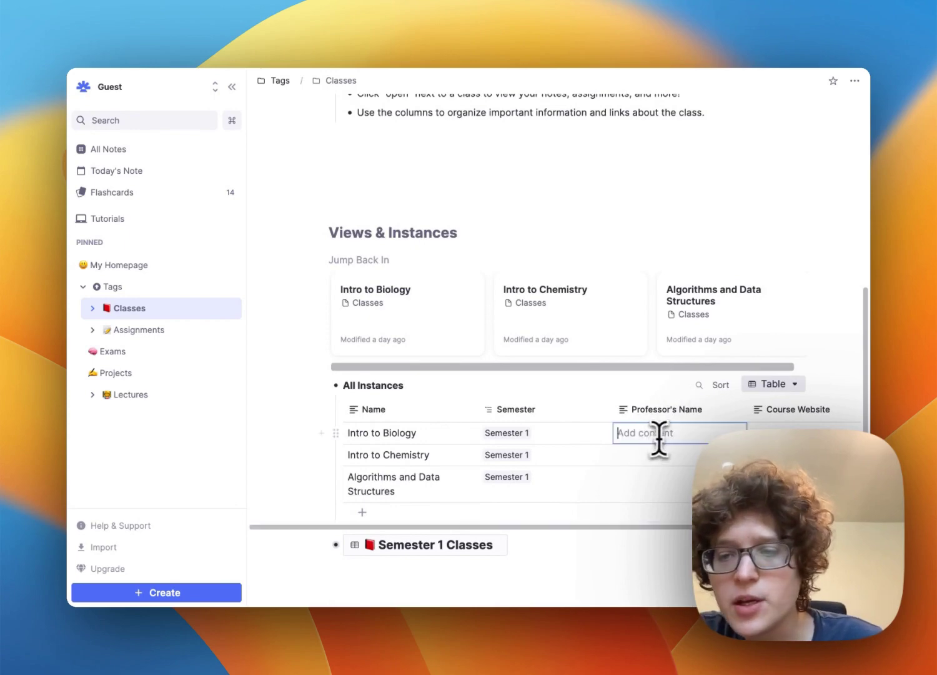
{"action": "left_click", "coordinate": [735, 411]}
{"action": "left_click", "coordinate": [675, 448]}
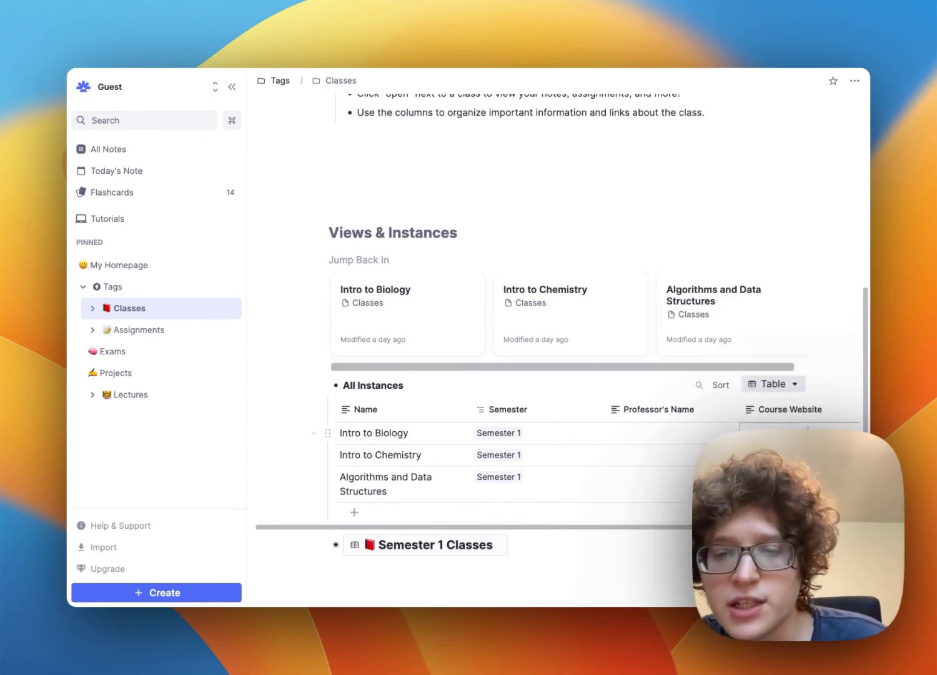
Set Intro to Biology's semester to a new 'Semester 2' option.
{"action": "left_click", "coordinate": [553, 432]}
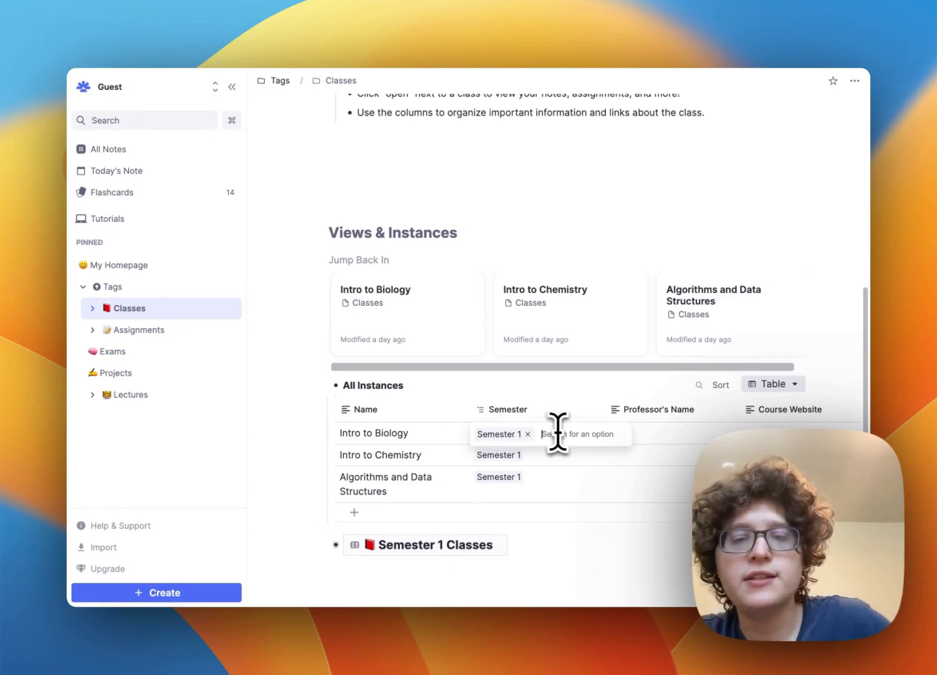
{"action": "type", "text": "Semester 2"}
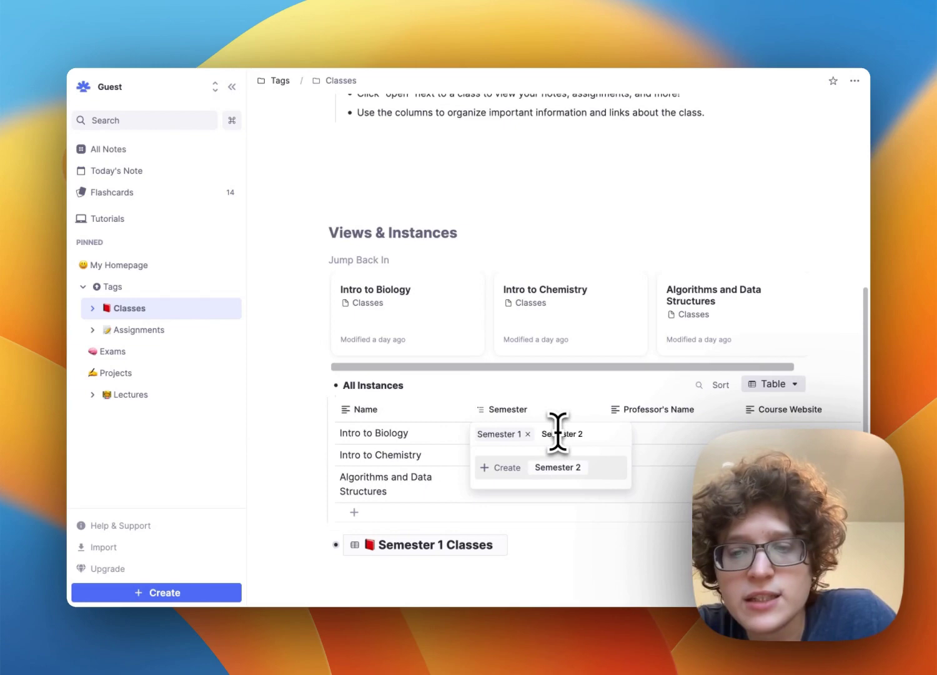
{"action": "key", "text": "Return"}
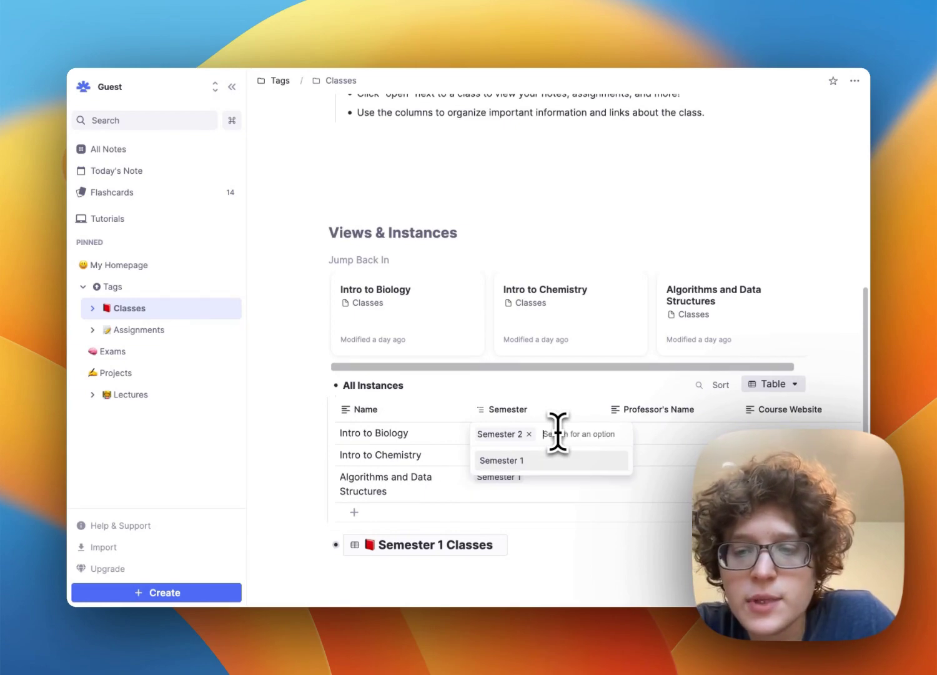
{"action": "left_click", "coordinate": [652, 431]}
Add a new untitled property column to the Classes table and view its type choices.
{"action": "scroll", "coordinate": [678, 441], "scroll_direction": "right", "scroll_amount": 3}
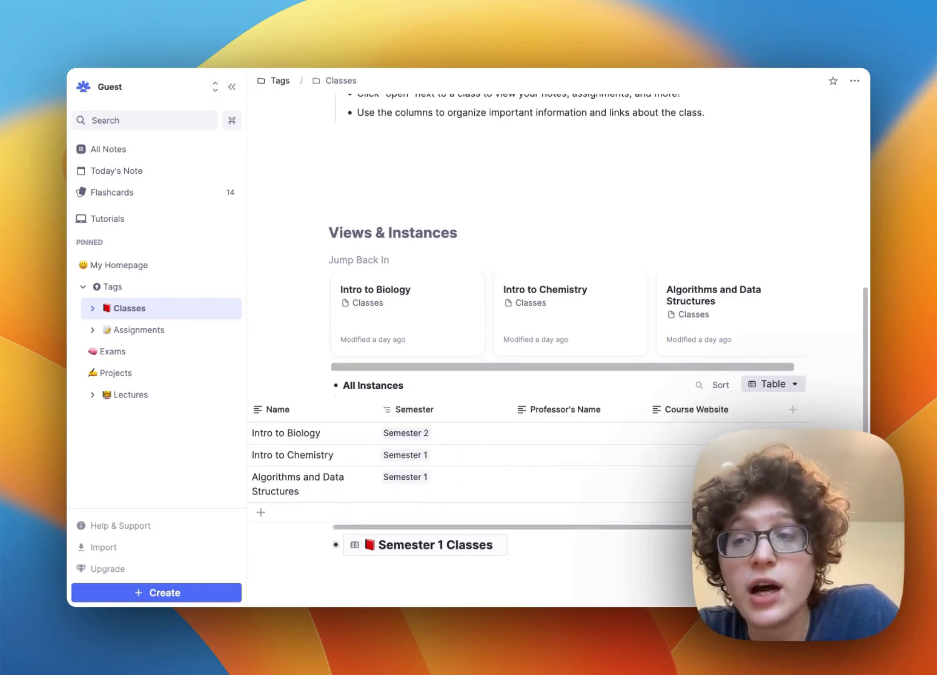
{"action": "left_click", "coordinate": [795, 411]}
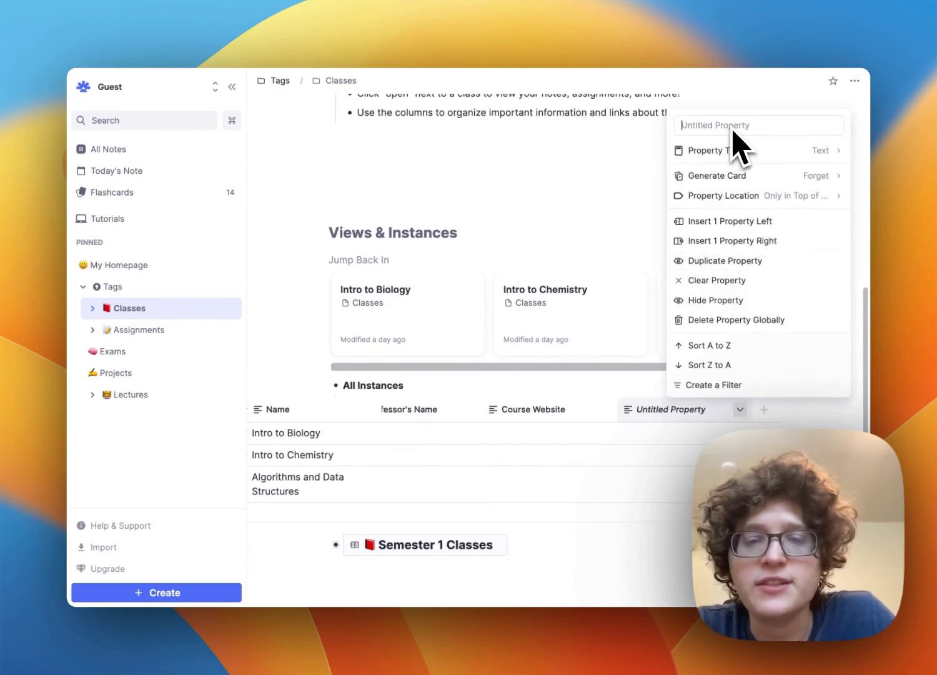
{"action": "left_click", "coordinate": [768, 150]}
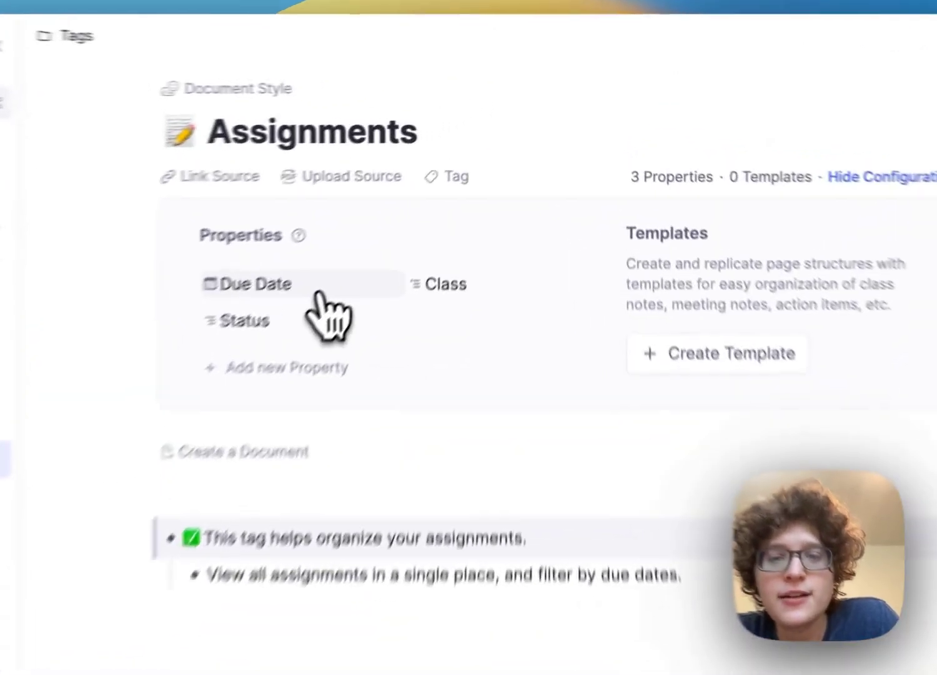
{"action": "left_click", "coordinate": [429, 233]}
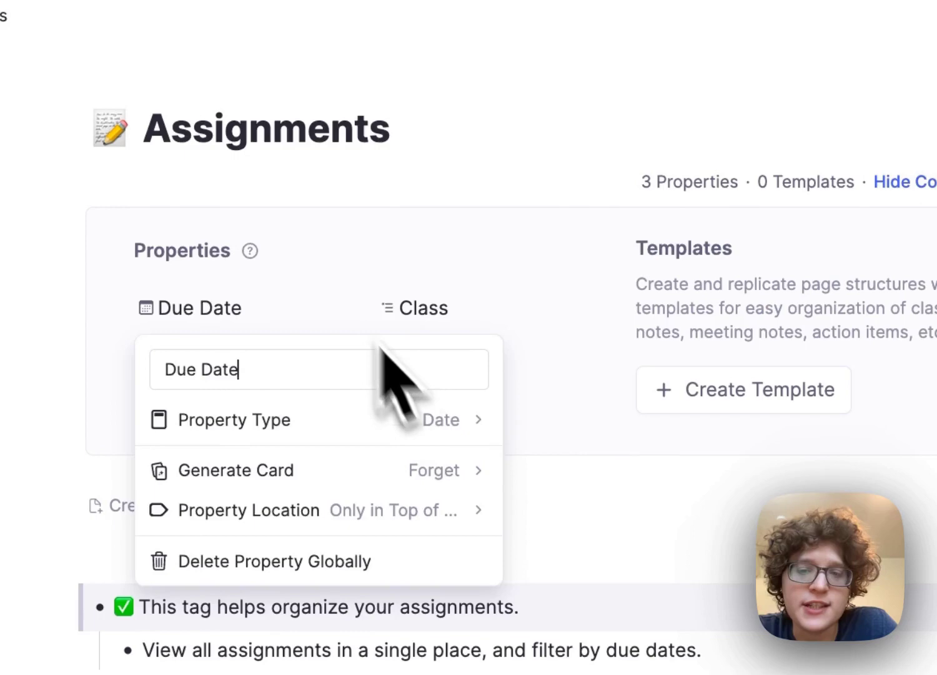
{"action": "left_click", "coordinate": [345, 299]}
{"action": "left_click", "coordinate": [429, 309]}
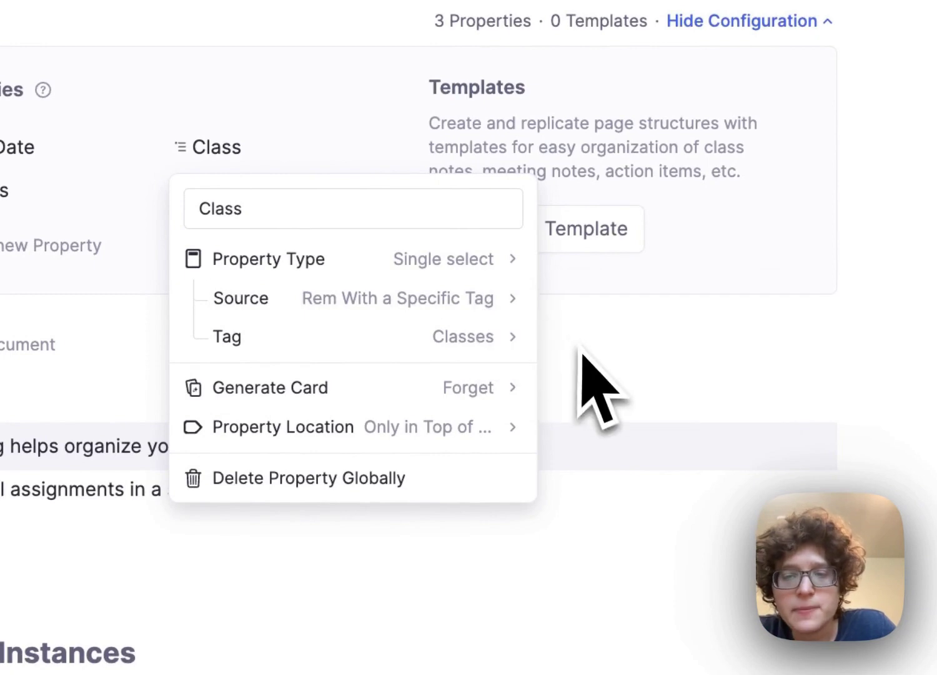
{"action": "mouse_move", "coordinate": [480, 349]}
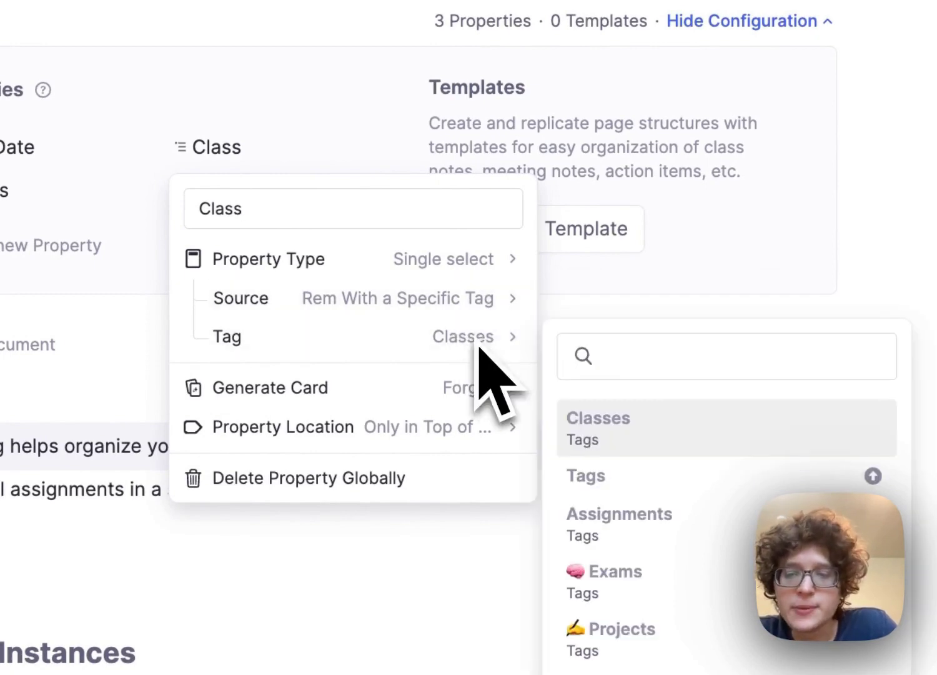
{"action": "left_click", "coordinate": [156, 317]}
{"action": "scroll", "coordinate": [163, 318], "scroll_direction": "down", "scroll_amount": 10}
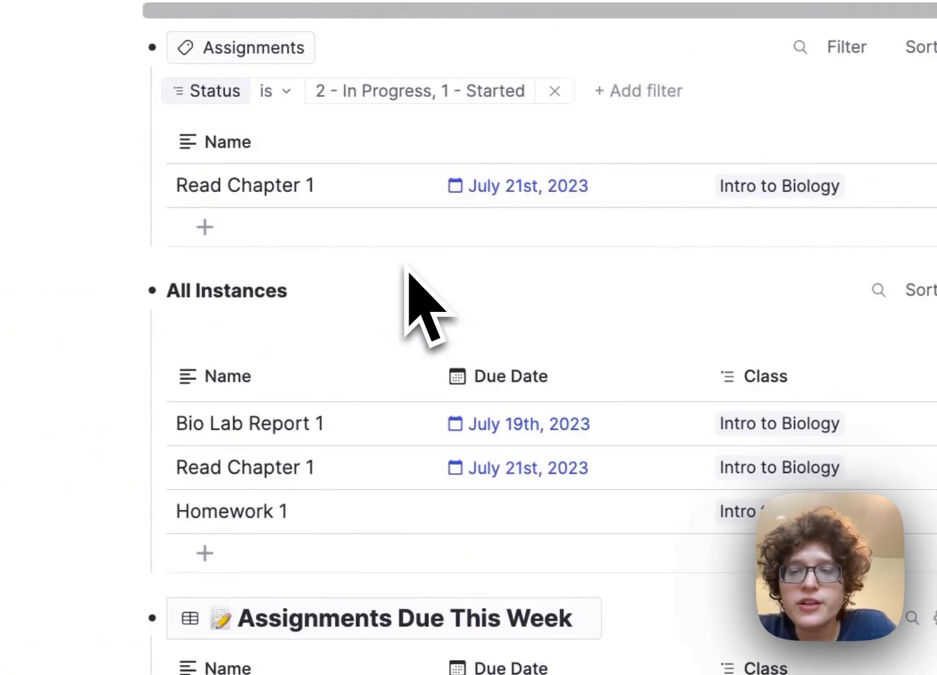
{"action": "scroll", "coordinate": [644, 438], "scroll_direction": "right", "scroll_amount": 3}
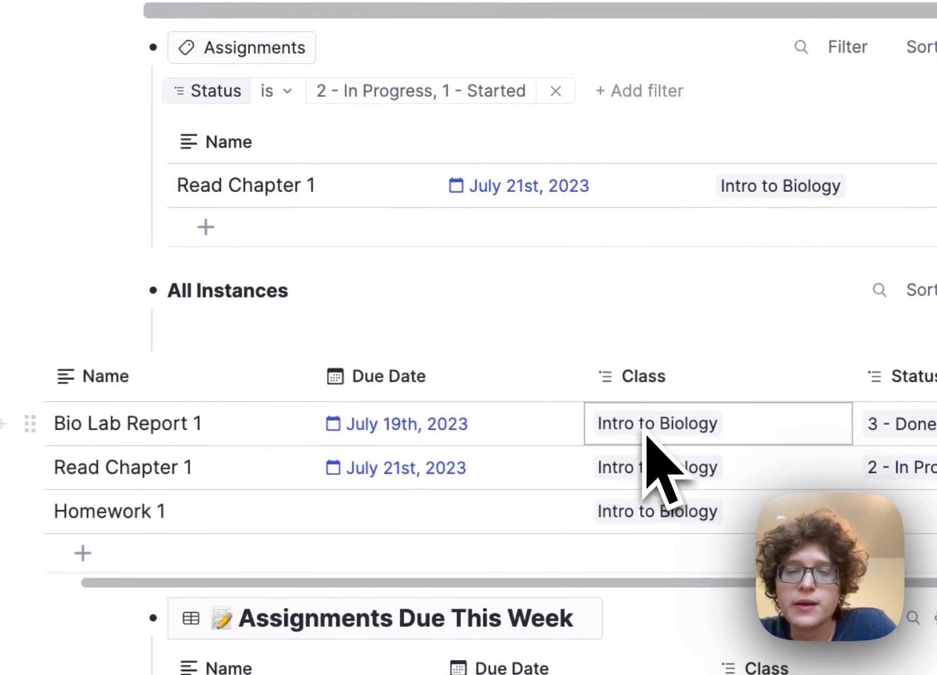
{"action": "left_click", "coordinate": [750, 430]}
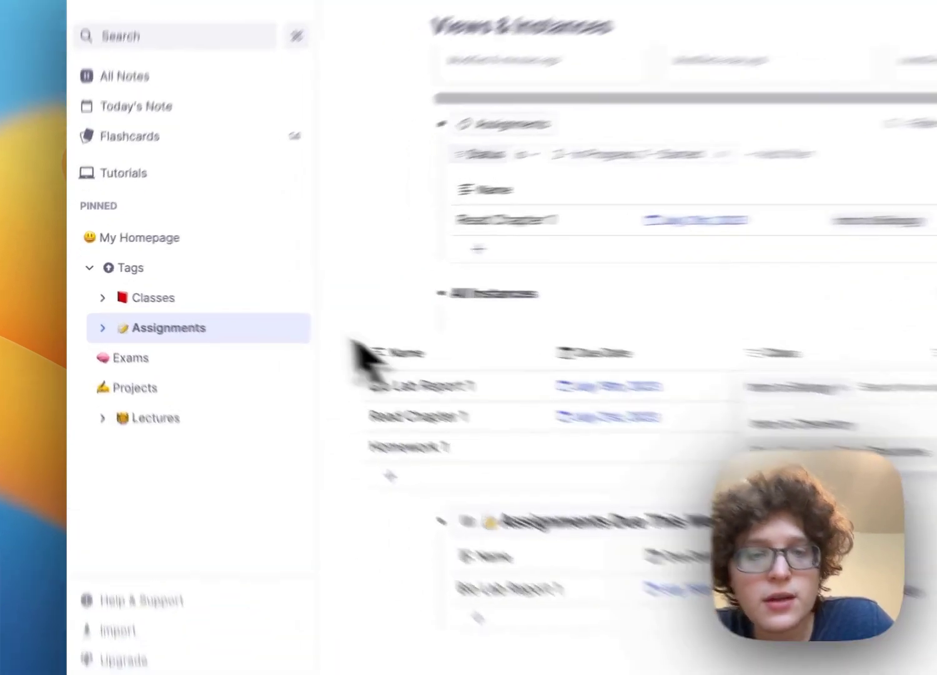
Add a new class row named History to the Classes table.
{"action": "left_click", "coordinate": [129, 308]}
{"action": "scroll", "coordinate": [483, 340], "scroll_direction": "down", "scroll_amount": 4}
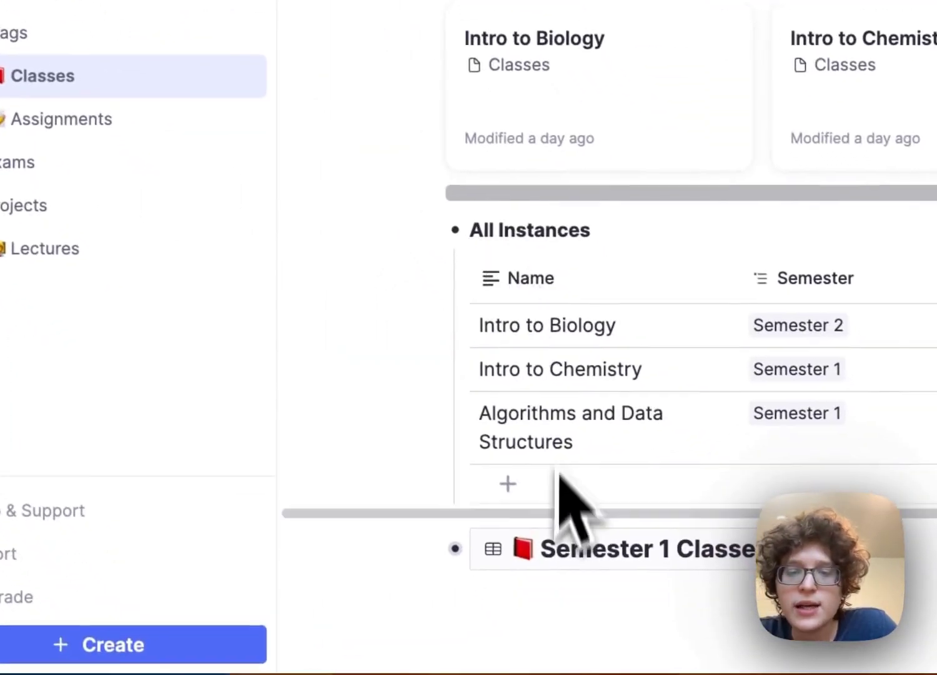
{"action": "left_click", "coordinate": [543, 485]}
{"action": "scroll", "coordinate": [540, 494], "scroll_direction": "down", "scroll_amount": 1}
{"action": "type", "text": "Histo"}
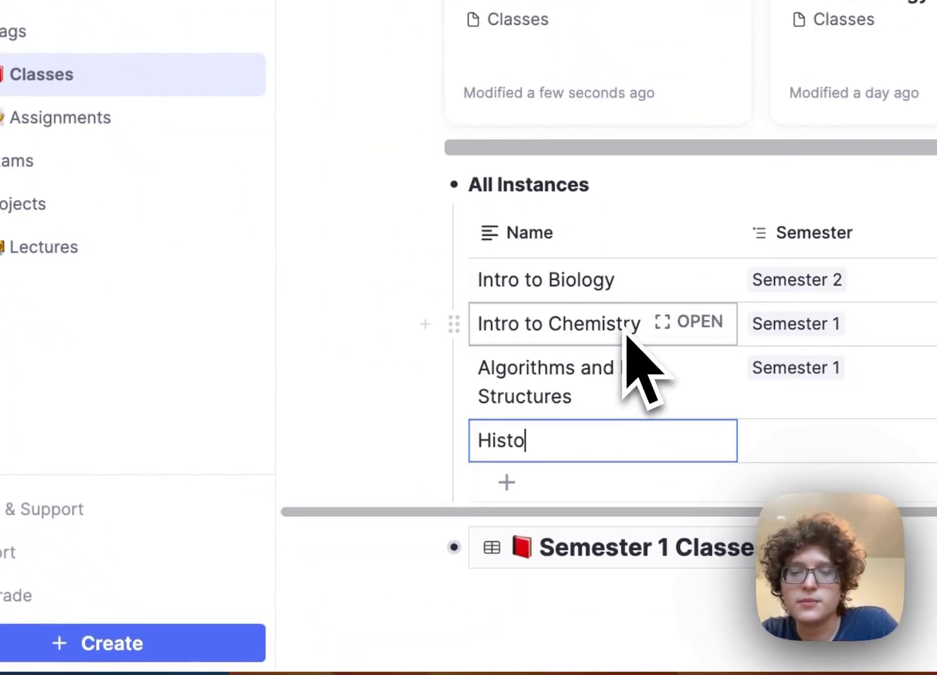
Confirm History appears as a Class option for the Read Chapter 1 assignment.
{"action": "left_click", "coordinate": [112, 119]}
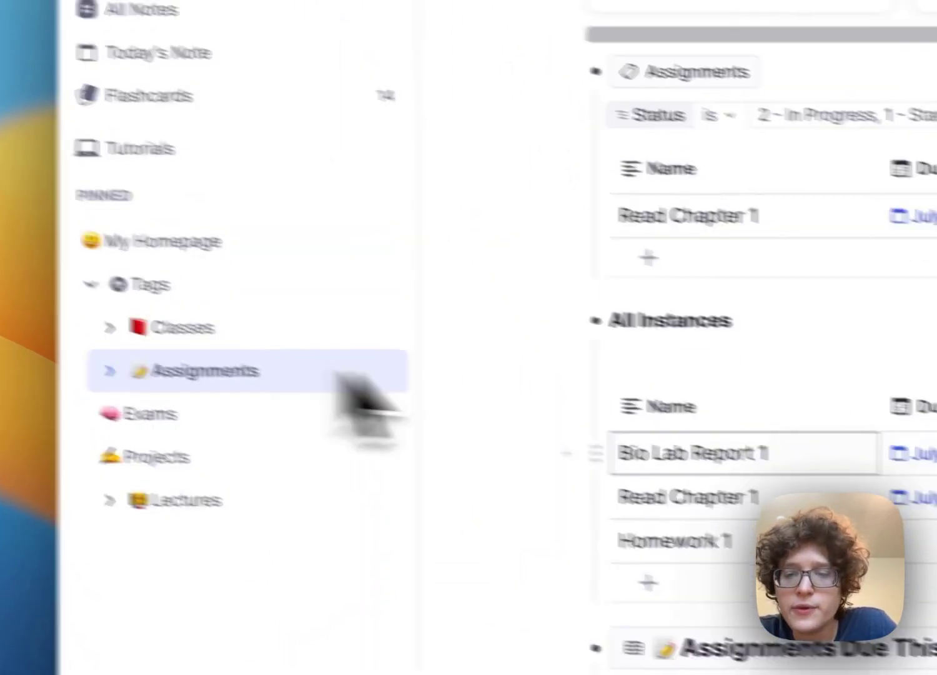
{"action": "left_click", "coordinate": [925, 116]}
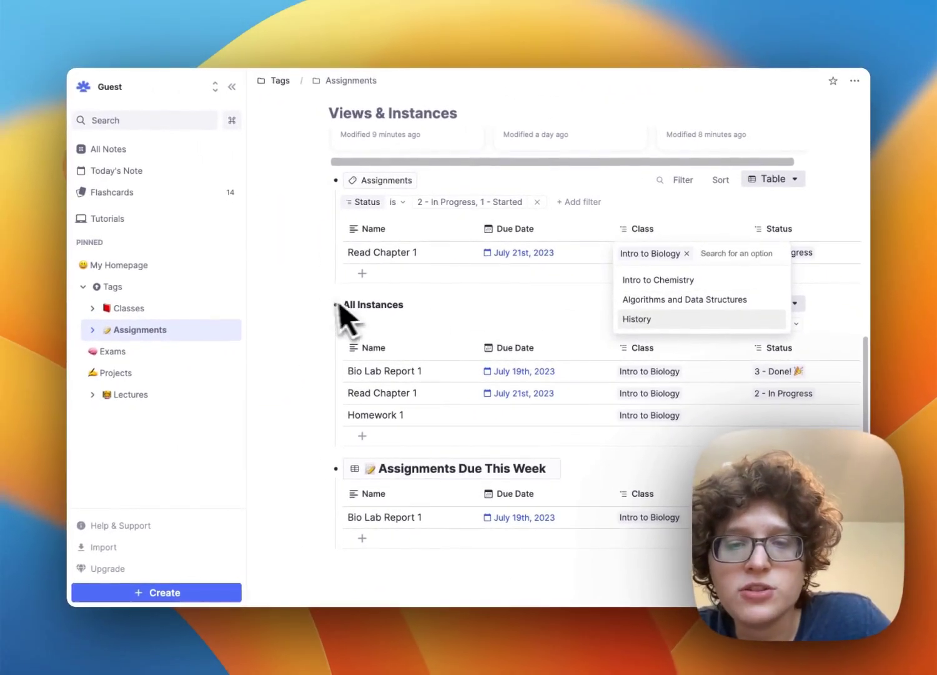
{"action": "left_click", "coordinate": [157, 308]}
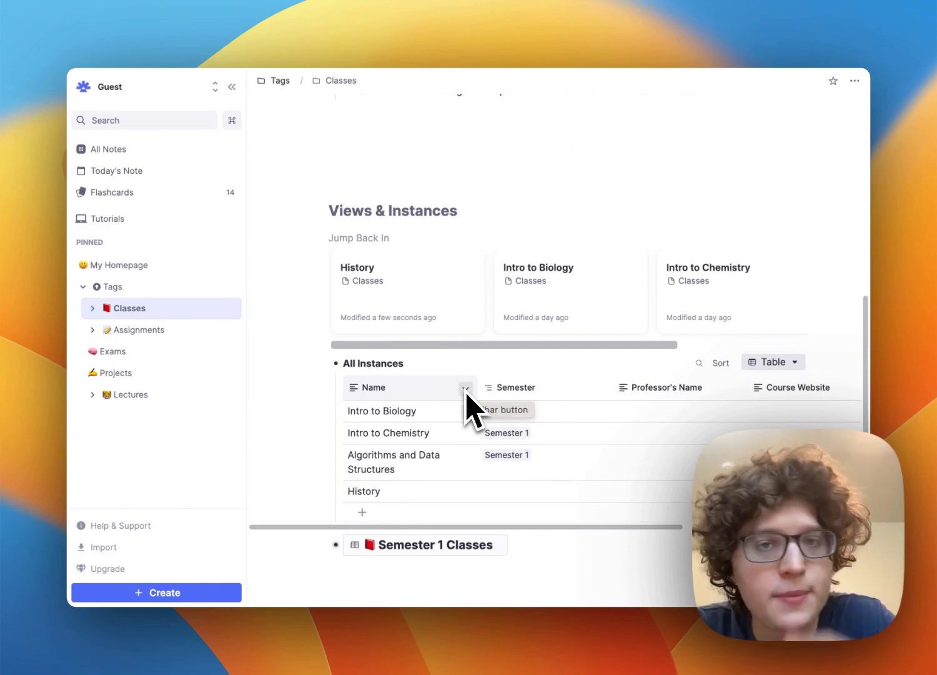
Open the Intro to Biology page and browse its Lectures, Assignments and Exams tables.
{"action": "left_click", "coordinate": [466, 411]}
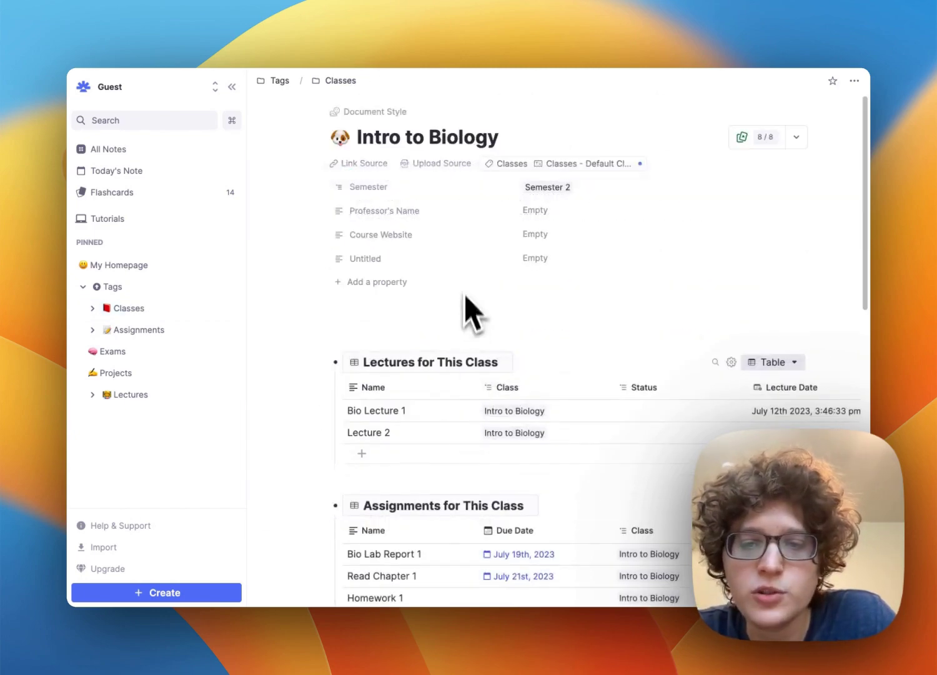
{"action": "scroll", "coordinate": [469, 304], "scroll_direction": "down", "scroll_amount": 5}
{"action": "scroll", "coordinate": [474, 287], "scroll_direction": "down", "scroll_amount": 2}
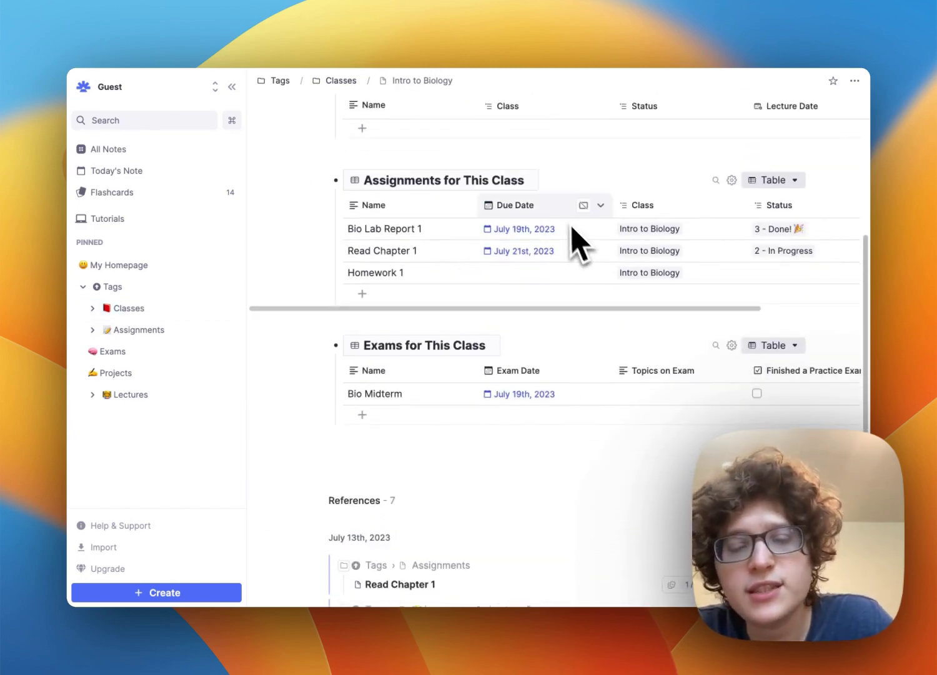
{"action": "scroll", "coordinate": [473, 180], "scroll_direction": "up", "scroll_amount": 5}
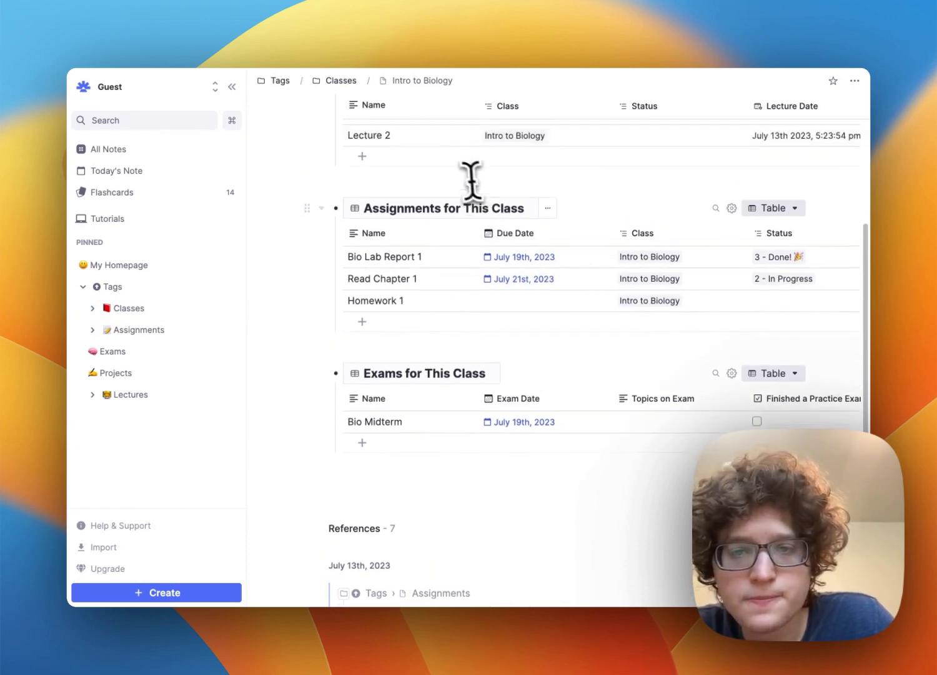
{"action": "left_click_drag", "start_coordinate": [474, 186], "coordinate": [421, 565]}
{"action": "scroll", "coordinate": [421, 567], "scroll_direction": "up", "scroll_amount": 10}
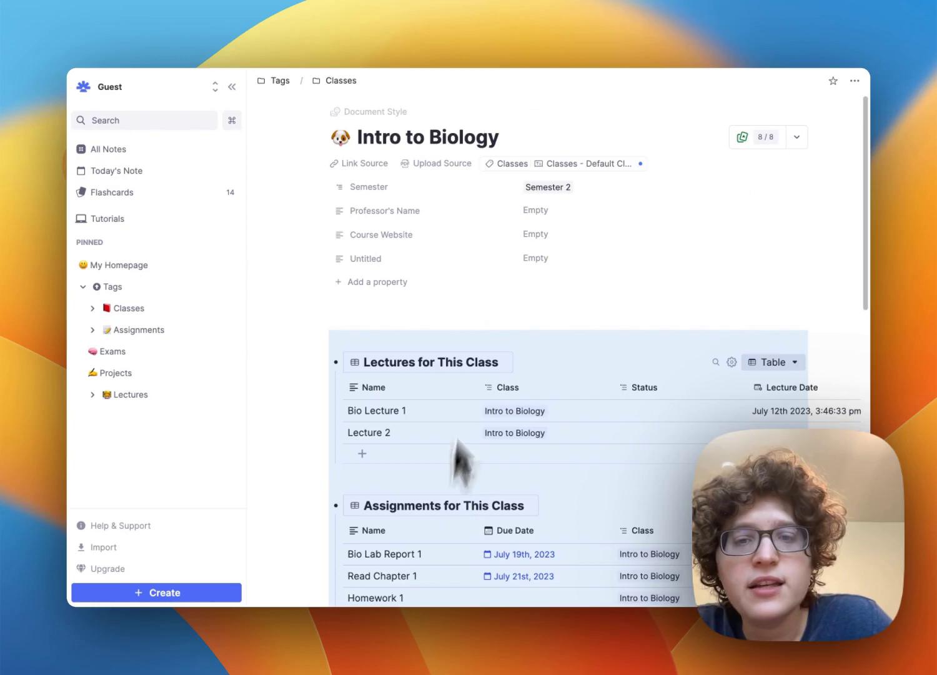
Open the Default Class Template and view the Lectures table's Classes filter.
{"action": "left_click", "coordinate": [343, 82]}
{"action": "scroll", "coordinate": [438, 156], "scroll_direction": "up", "scroll_amount": 5}
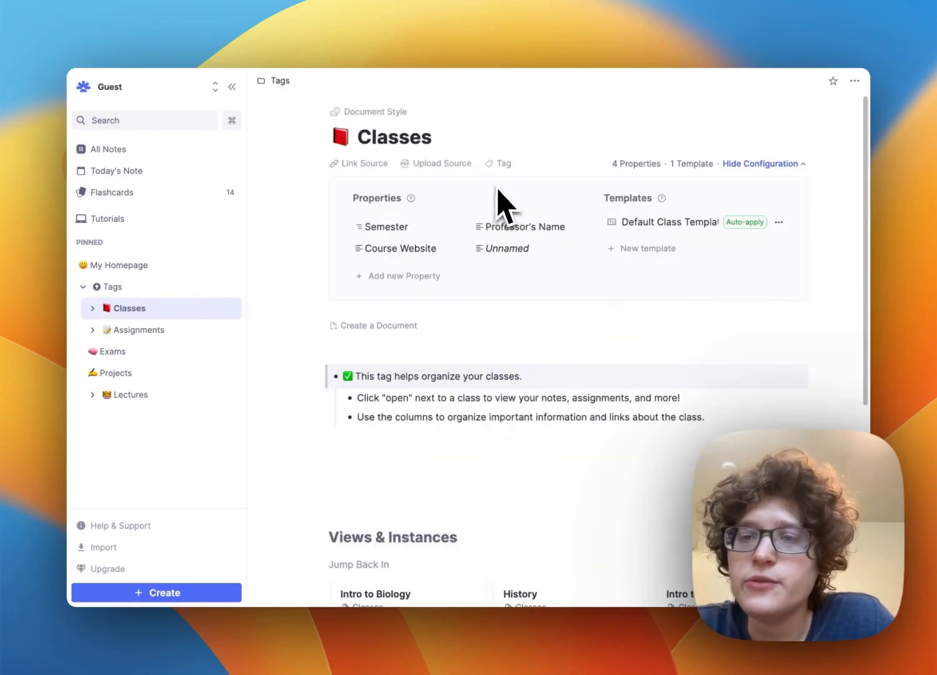
{"action": "left_click", "coordinate": [649, 220]}
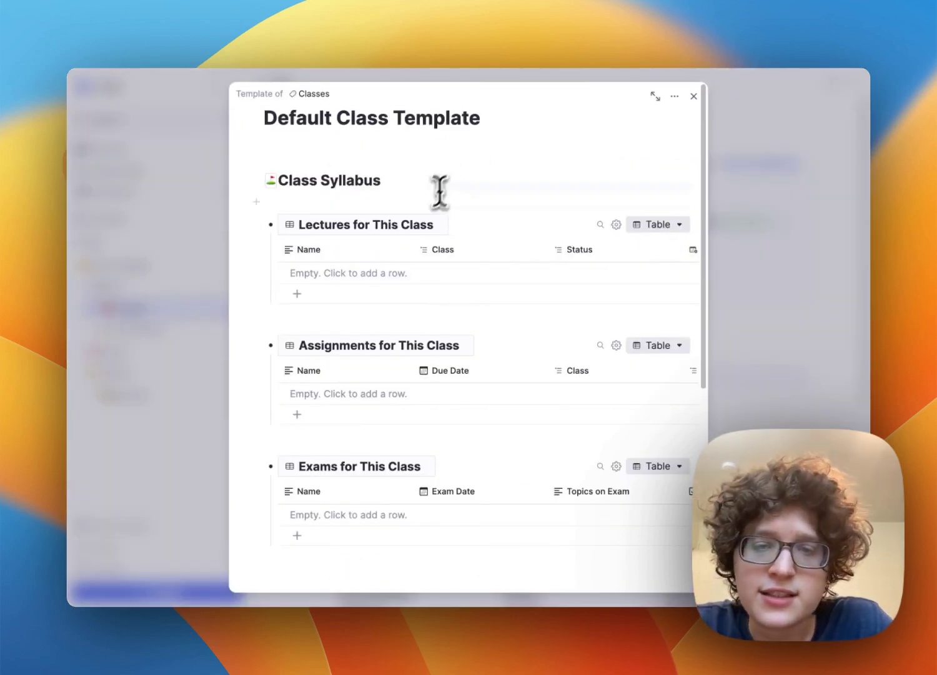
{"action": "left_click_drag", "start_coordinate": [440, 185], "coordinate": [429, 200]}
{"action": "left_click_drag", "start_coordinate": [497, 226], "coordinate": [486, 310]}
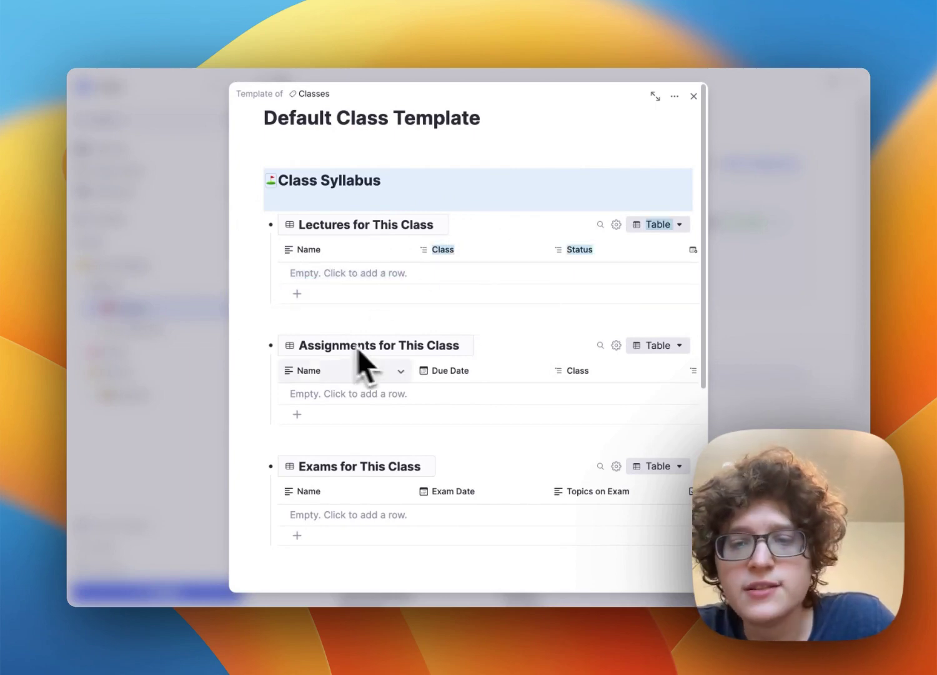
{"action": "left_click", "coordinate": [388, 187]}
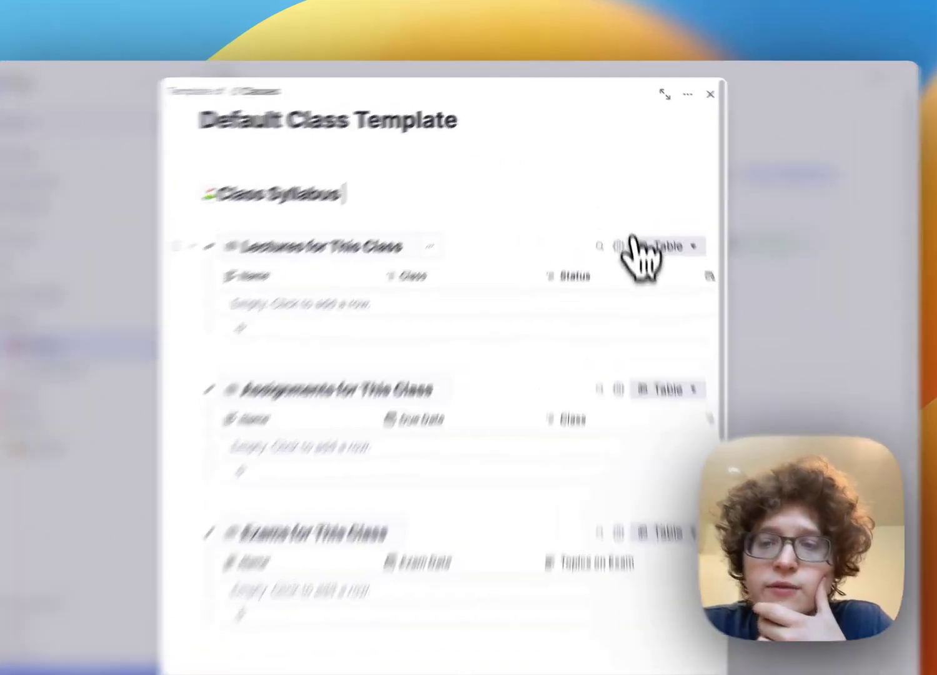
{"action": "mouse_move", "coordinate": [621, 220]}
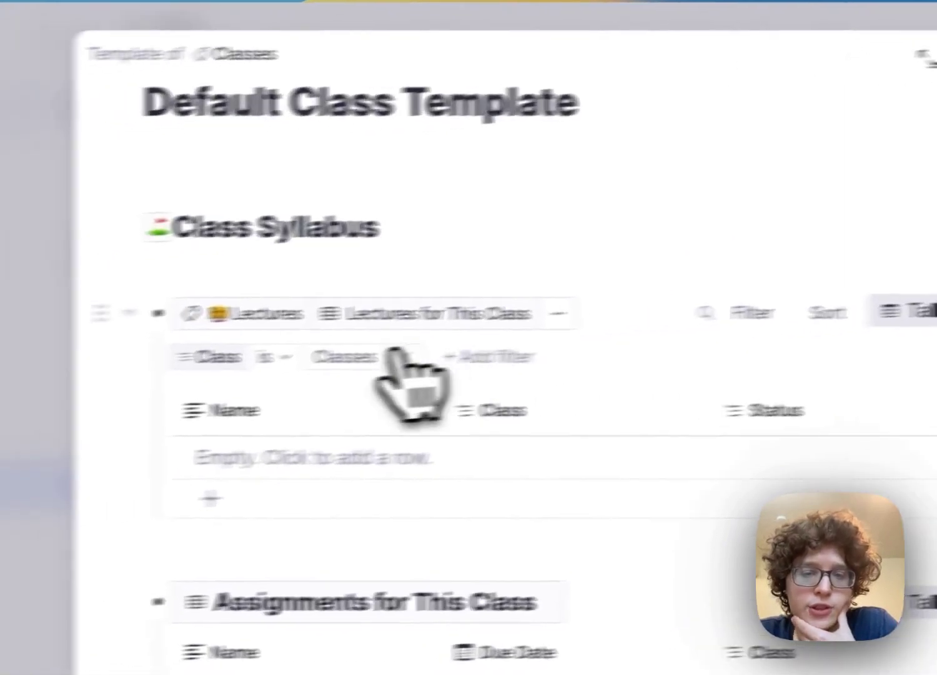
{"action": "left_click", "coordinate": [125, 377]}
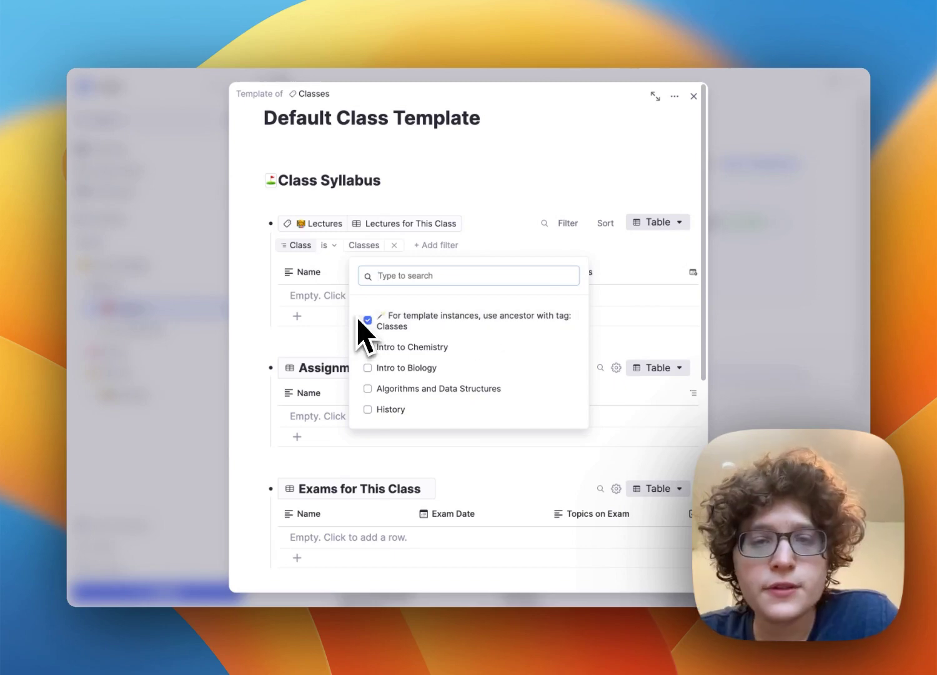
Insert a new Projects-tag table below the Exams table using /table.
{"action": "left_click", "coordinate": [341, 335]}
{"action": "scroll", "coordinate": [340, 362], "scroll_direction": "down", "scroll_amount": 3}
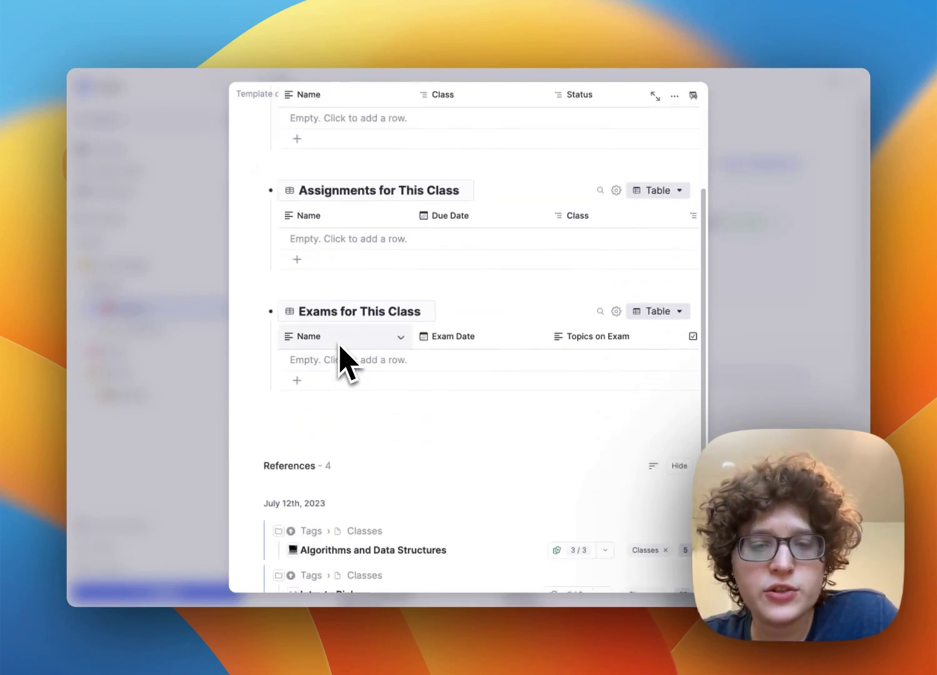
{"action": "left_click", "coordinate": [331, 406]}
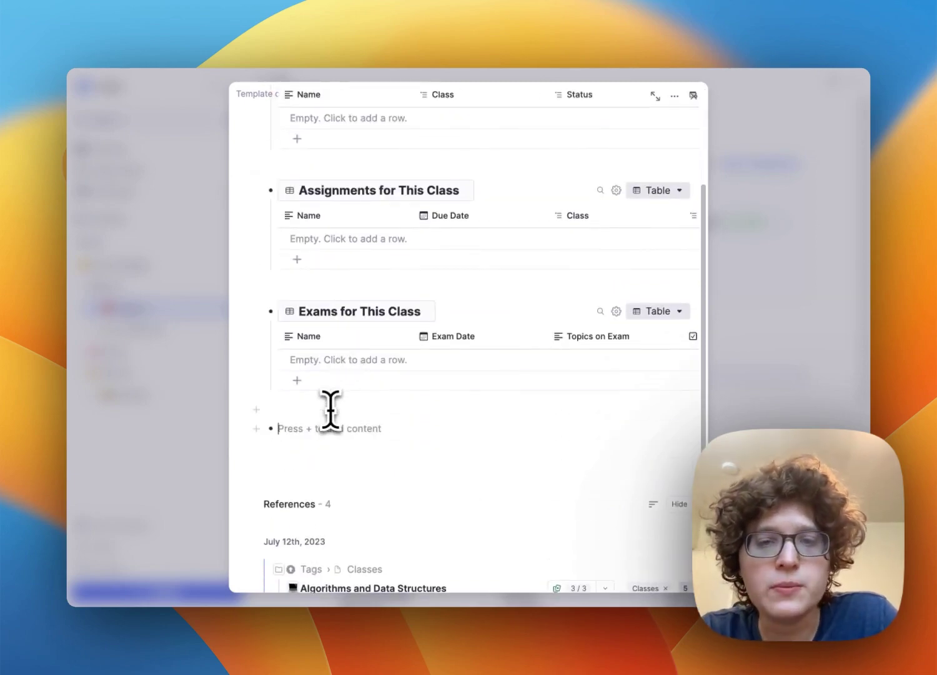
{"action": "scroll", "coordinate": [330, 410], "scroll_direction": "down", "scroll_amount": 2}
{"action": "type", "text": "/table"}
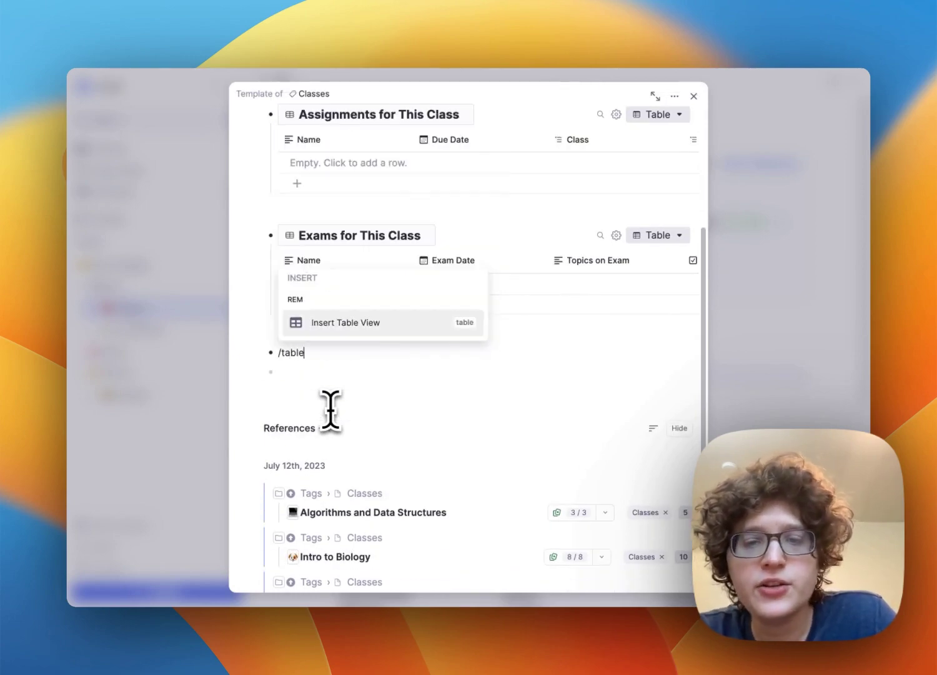
{"action": "key", "text": "Return"}
{"action": "left_click", "coordinate": [562, 457]}
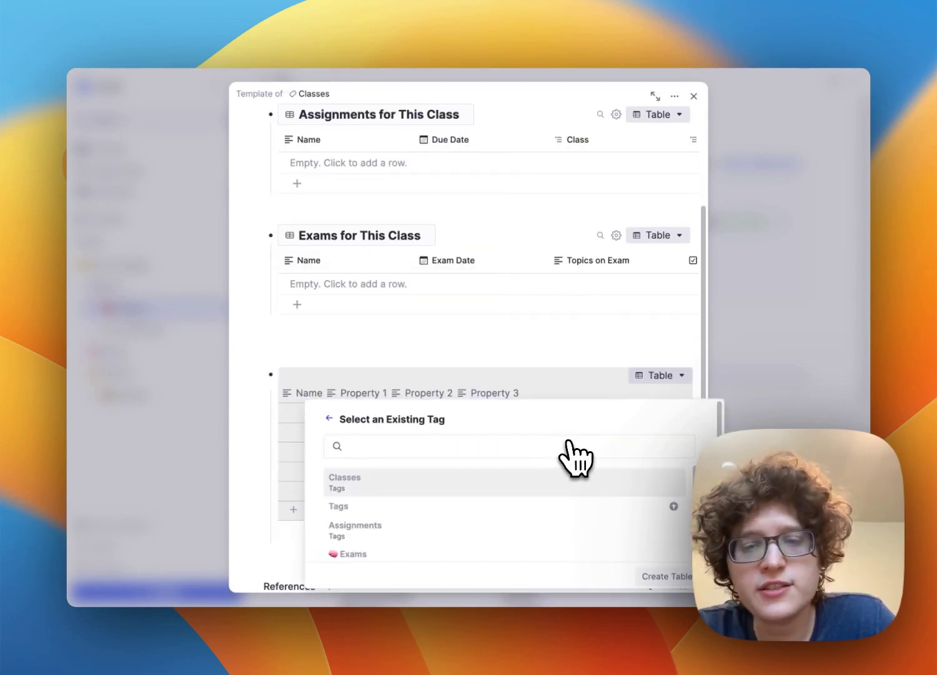
{"action": "type", "text": "projec"}
{"action": "key", "text": "Return"}
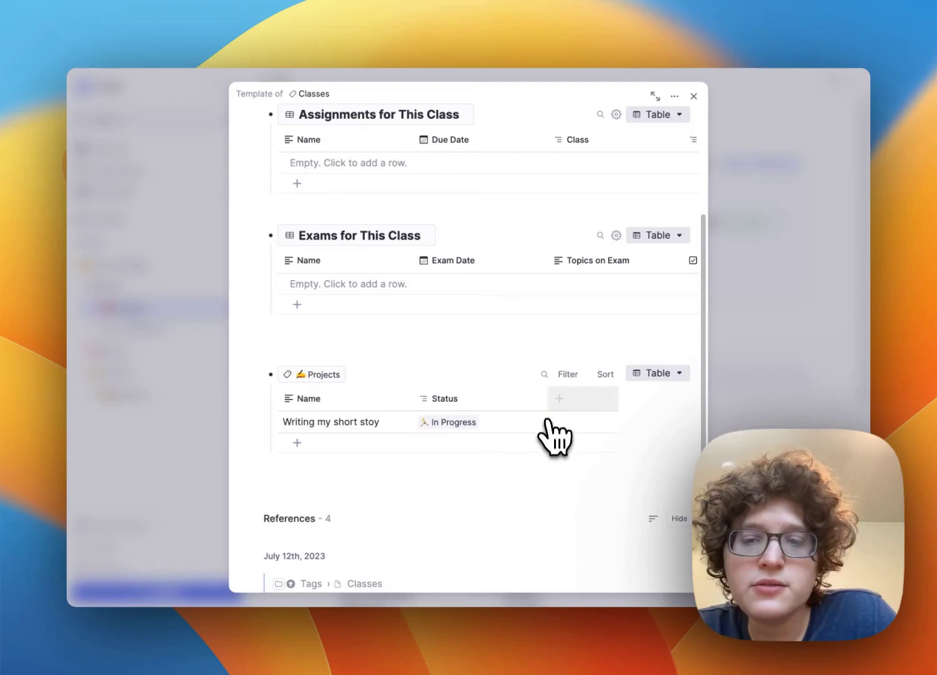
Add a Classes column as a single select sourced from rems tagged Classes.
{"action": "left_click", "coordinate": [558, 397]}
{"action": "left_click", "coordinate": [525, 399]}
{"action": "type", "text": "c"}
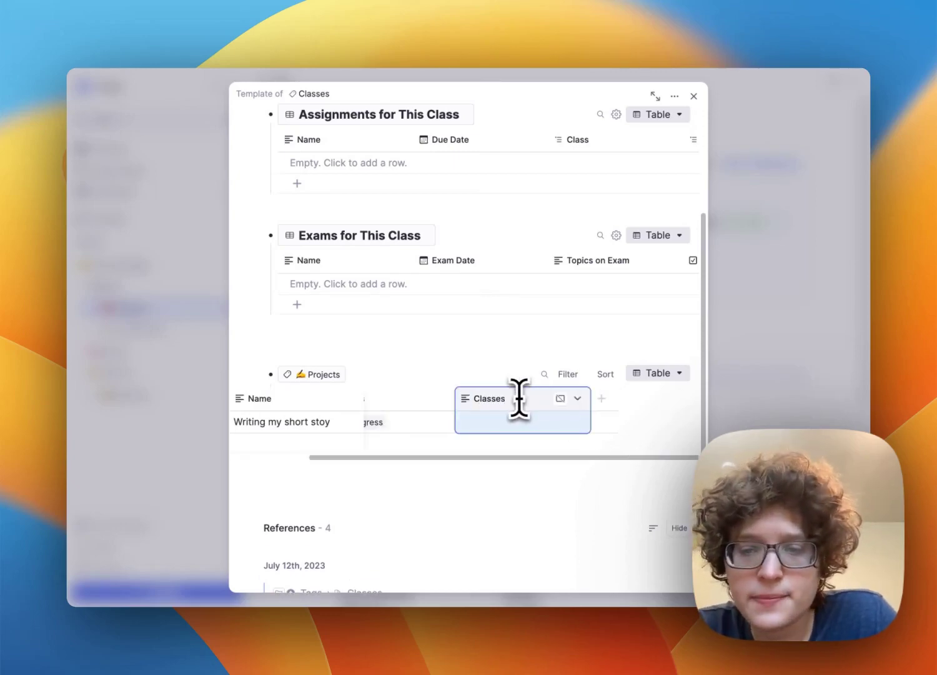
{"action": "left_click", "coordinate": [577, 399]}
{"action": "left_click", "coordinate": [715, 142]}
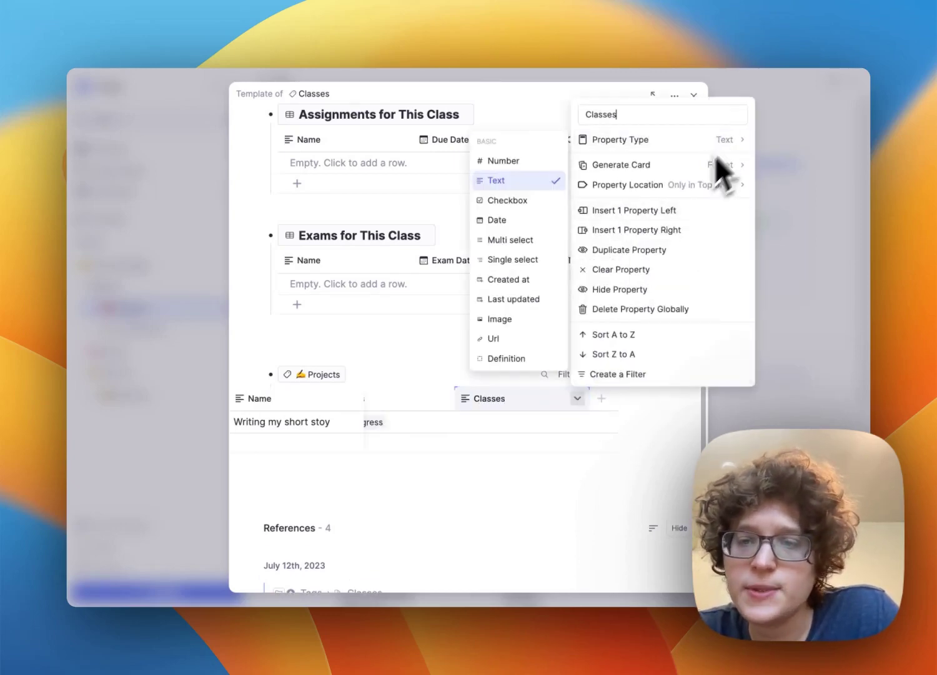
{"action": "left_click", "coordinate": [528, 260]}
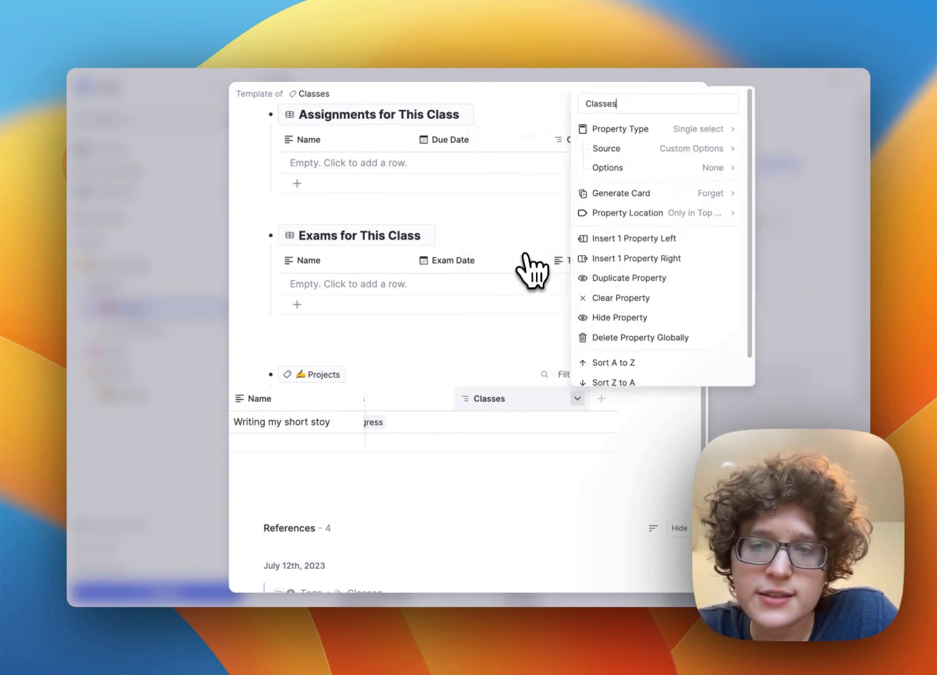
{"action": "left_click", "coordinate": [677, 153]}
{"action": "left_click", "coordinate": [555, 191]}
{"action": "left_click", "coordinate": [687, 169]}
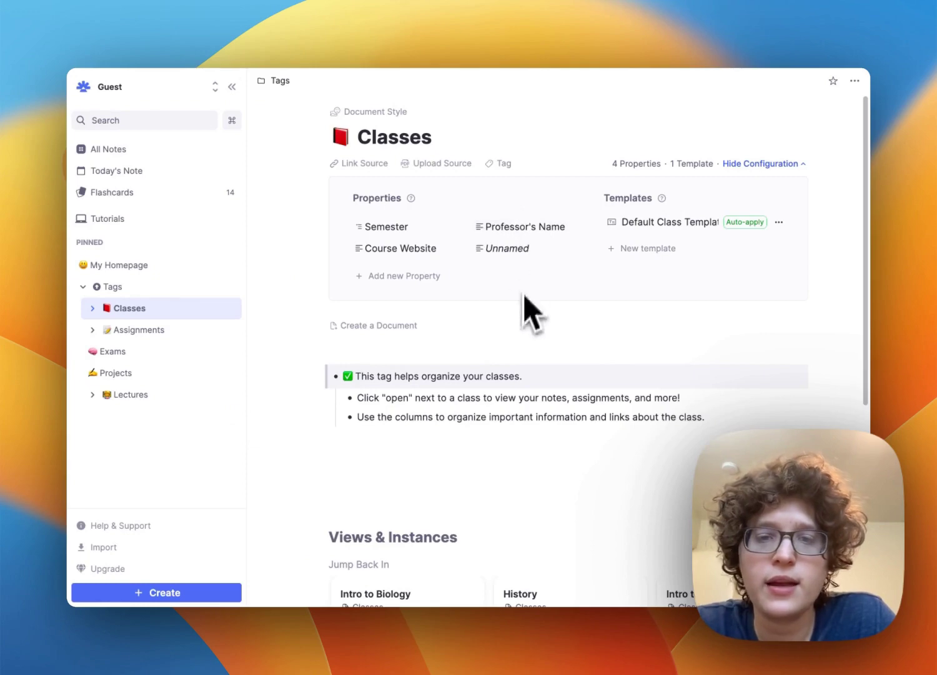
Filter the template's Projects table so Classes is the template ancestor.
{"action": "left_click", "coordinate": [663, 221]}
{"action": "scroll", "coordinate": [613, 281], "scroll_direction": "down", "scroll_amount": 15}
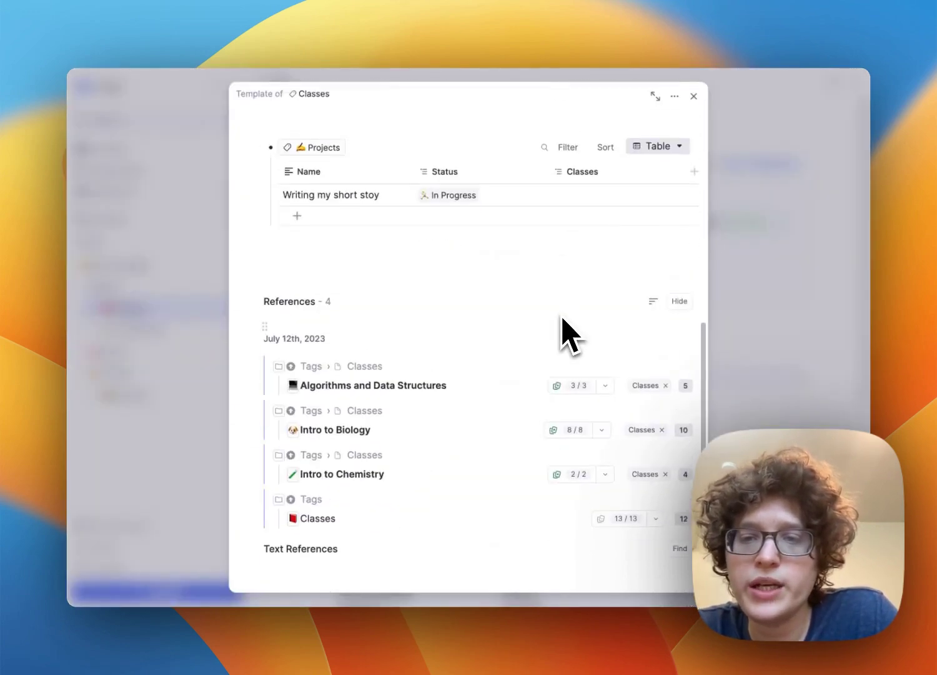
{"action": "scroll", "coordinate": [566, 309], "scroll_direction": "up", "scroll_amount": 3}
{"action": "left_click", "coordinate": [575, 244]}
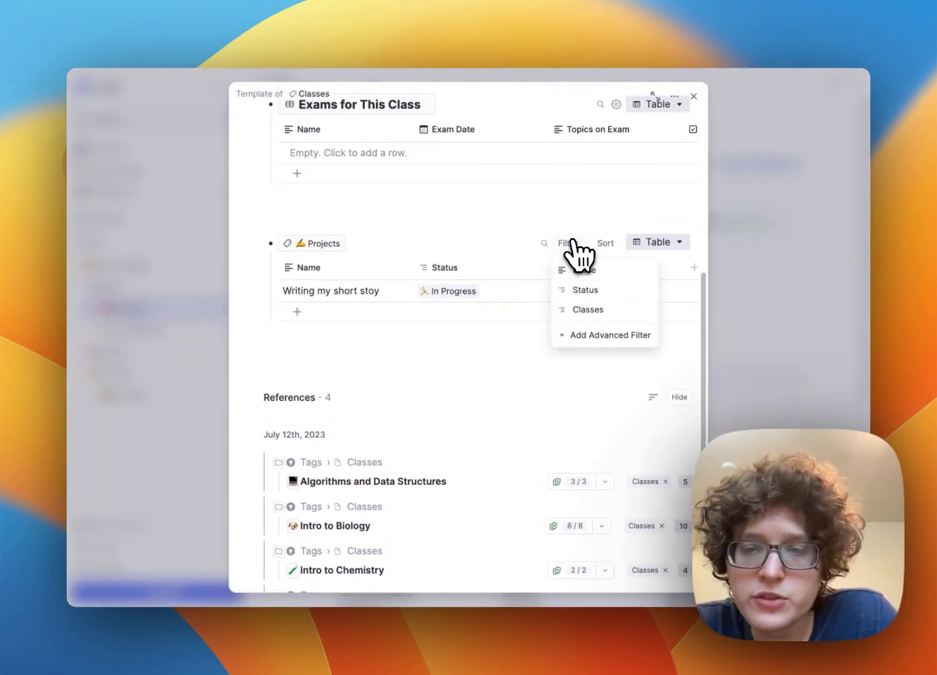
{"action": "left_click", "coordinate": [587, 310]}
{"action": "left_click", "coordinate": [381, 266]}
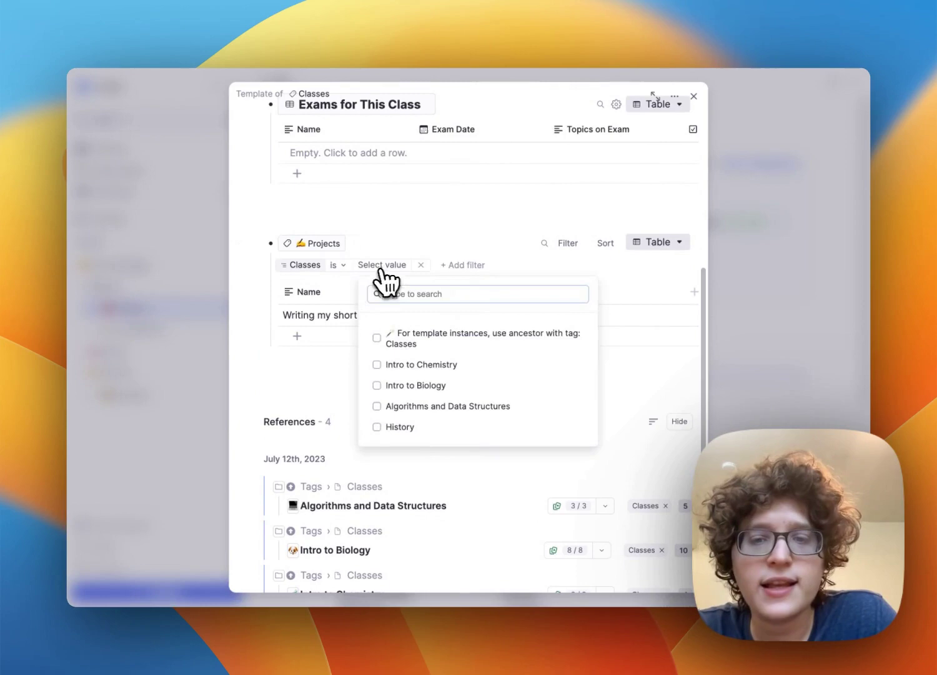
{"action": "left_click", "coordinate": [442, 340]}
{"action": "key", "text": "Escape"}
Open the History class page and apply the Default Class Template to it.
{"action": "left_click", "coordinate": [205, 255]}
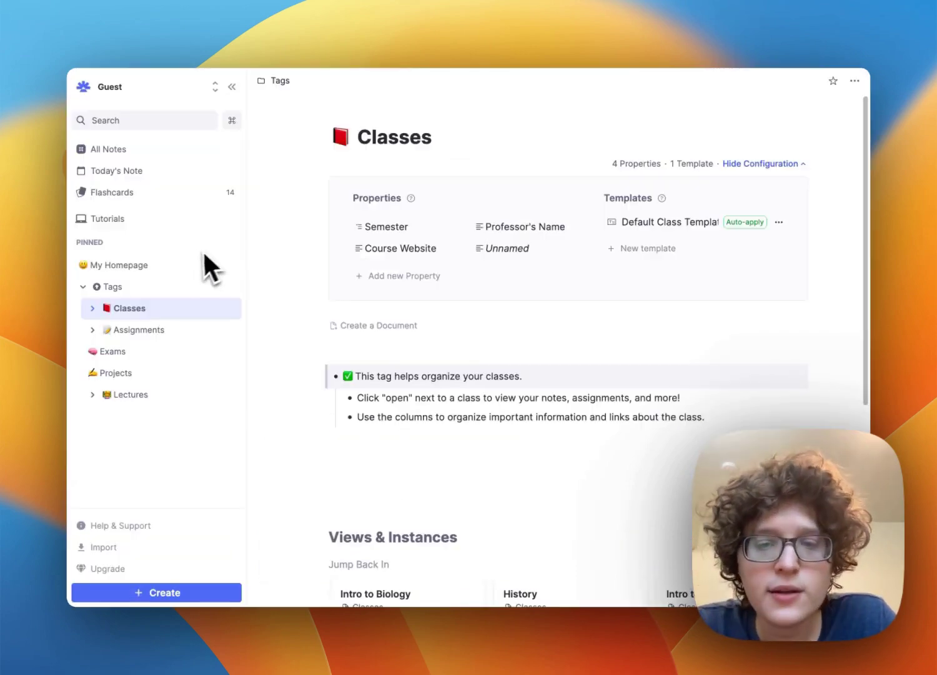
{"action": "scroll", "coordinate": [309, 334], "scroll_direction": "down", "scroll_amount": 5}
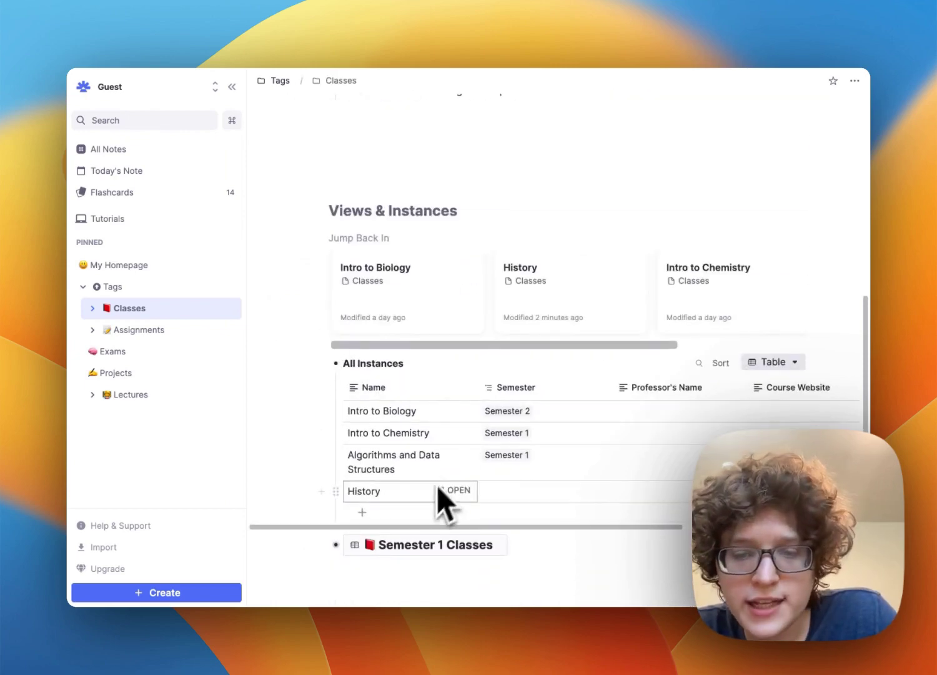
{"action": "left_click", "coordinate": [445, 492]}
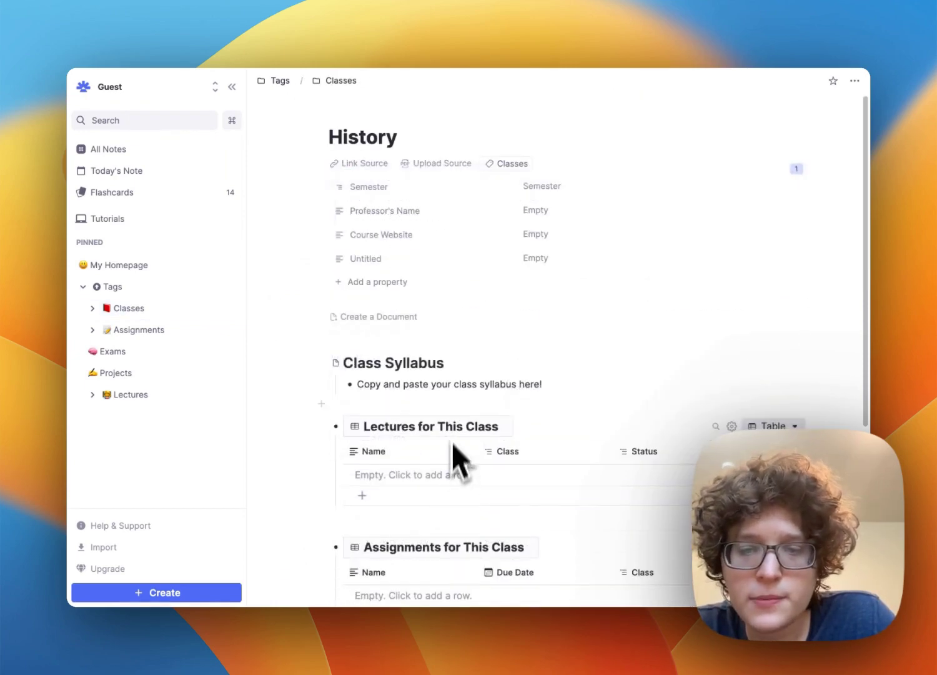
{"action": "scroll", "coordinate": [451, 442], "scroll_direction": "down", "scroll_amount": 5}
{"action": "scroll", "coordinate": [456, 419], "scroll_direction": "up", "scroll_amount": 5}
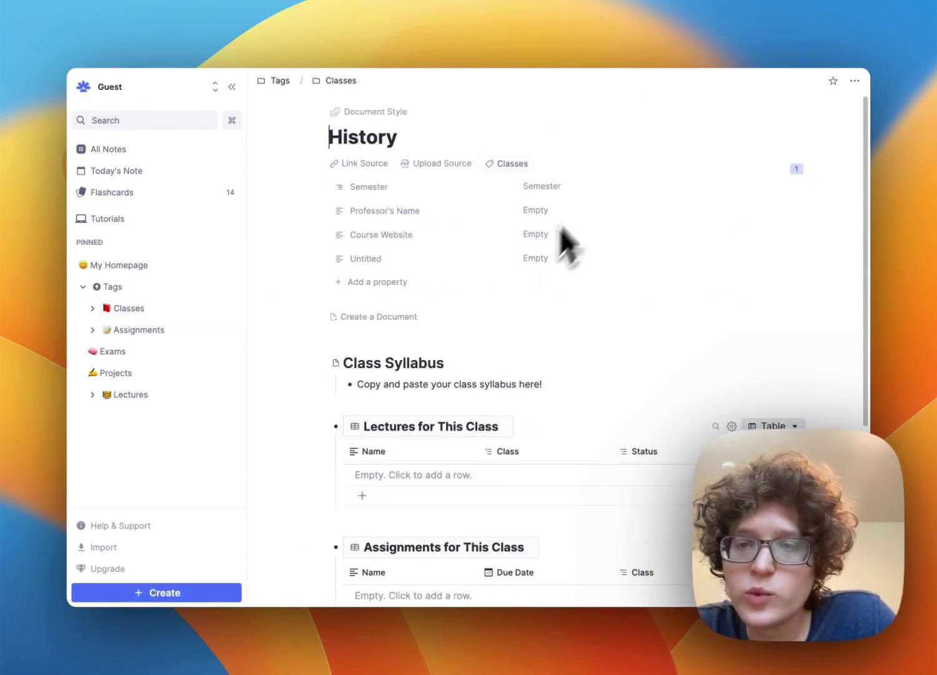
{"action": "left_click", "coordinate": [530, 163]}
{"action": "left_click", "coordinate": [688, 215]}
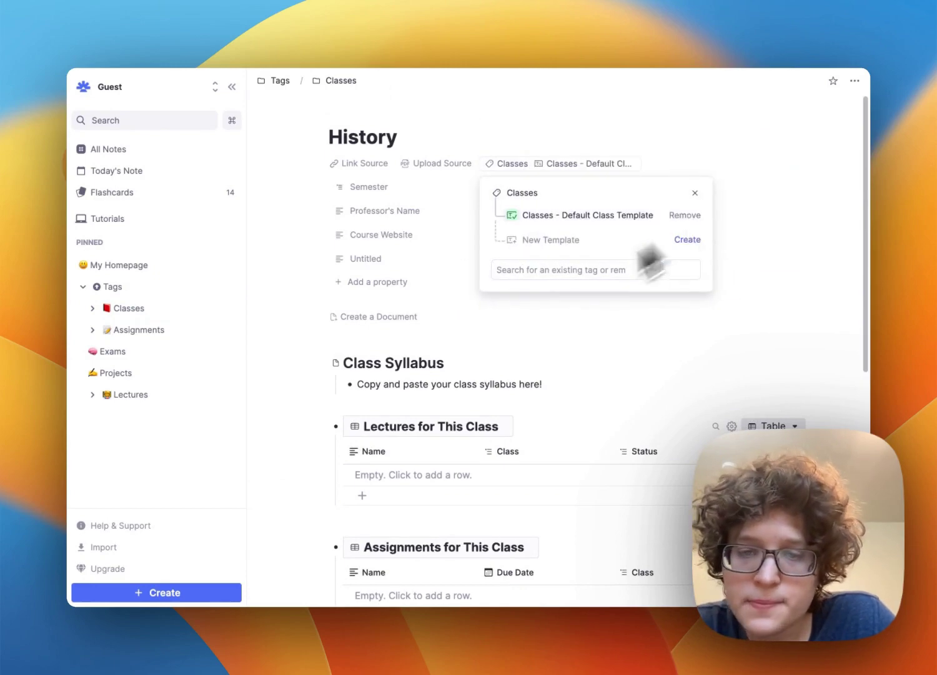
Add an untitled project row to History's filtered Projects table.
{"action": "scroll", "coordinate": [444, 397], "scroll_direction": "down", "scroll_amount": 7}
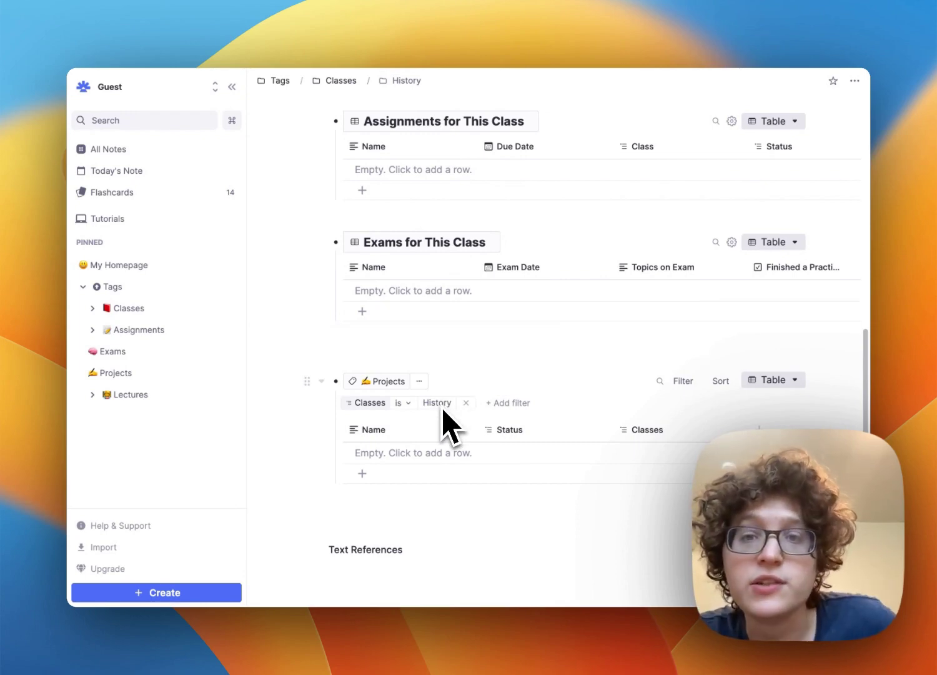
{"action": "left_click", "coordinate": [418, 461]}
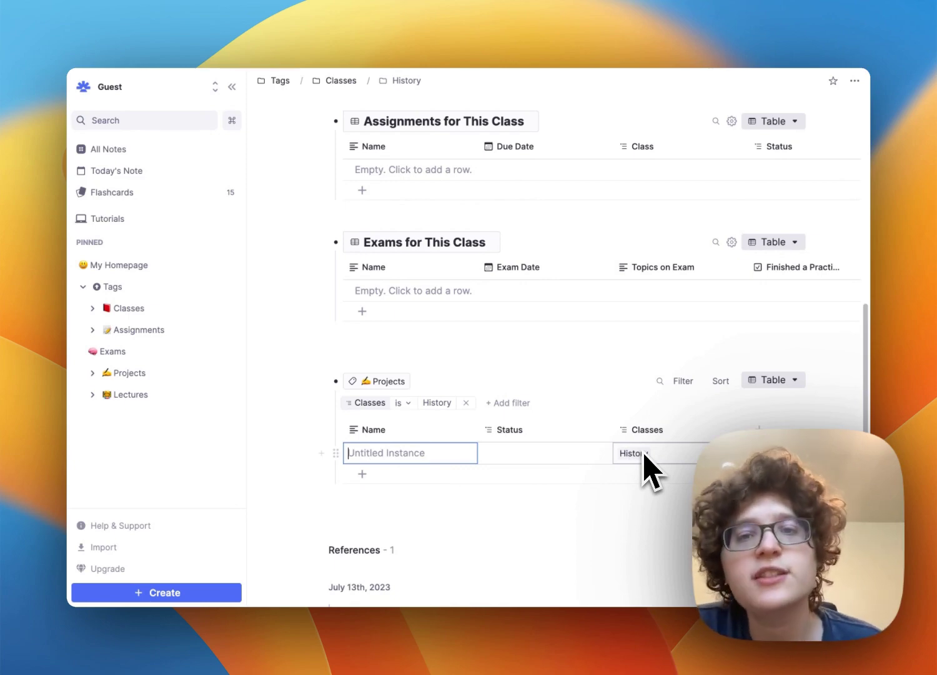
{"action": "scroll", "coordinate": [575, 250], "scroll_direction": "up", "scroll_amount": 7}
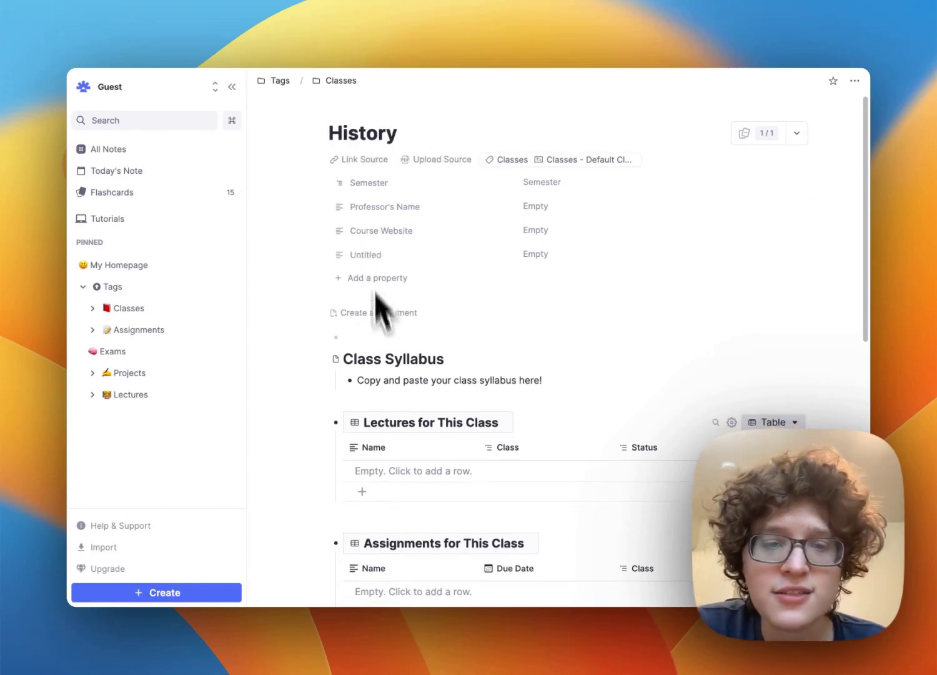
{"action": "left_click", "coordinate": [379, 317]}
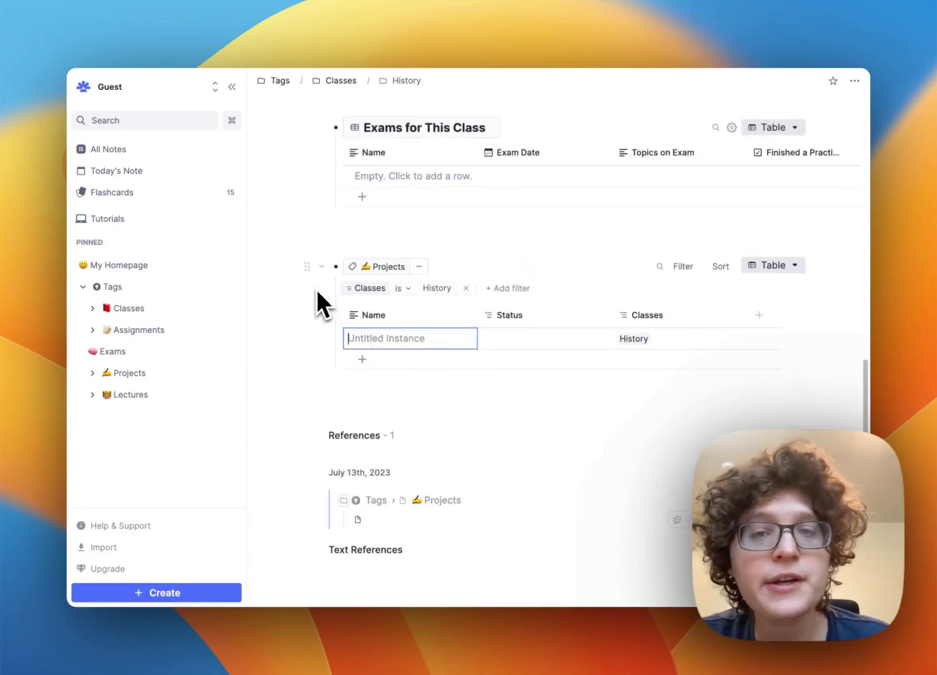
Review the Exams tag's configuration, including the Finished a Practice Exam and Class properties.
{"action": "left_click", "coordinate": [125, 352]}
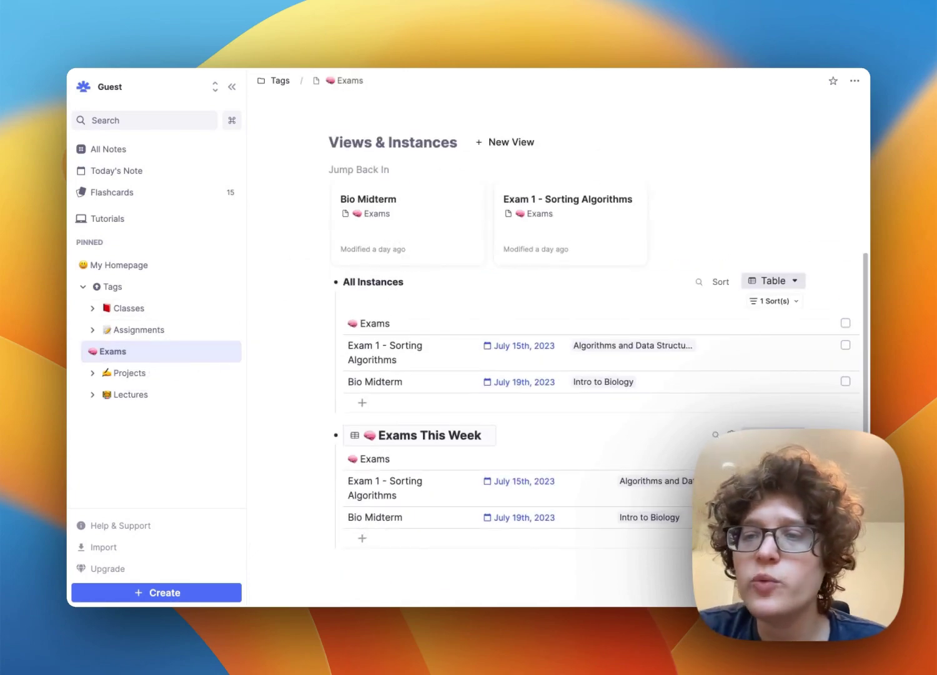
{"action": "scroll", "coordinate": [644, 322], "scroll_direction": "up", "scroll_amount": 4}
{"action": "left_click", "coordinate": [728, 164]}
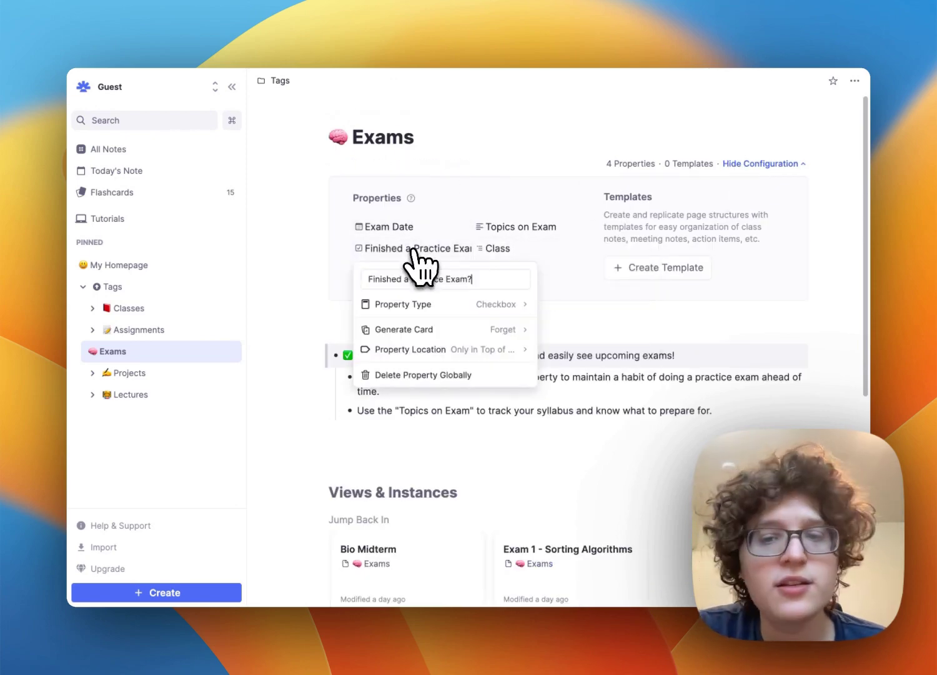
{"action": "mouse_move", "coordinate": [498, 250]}
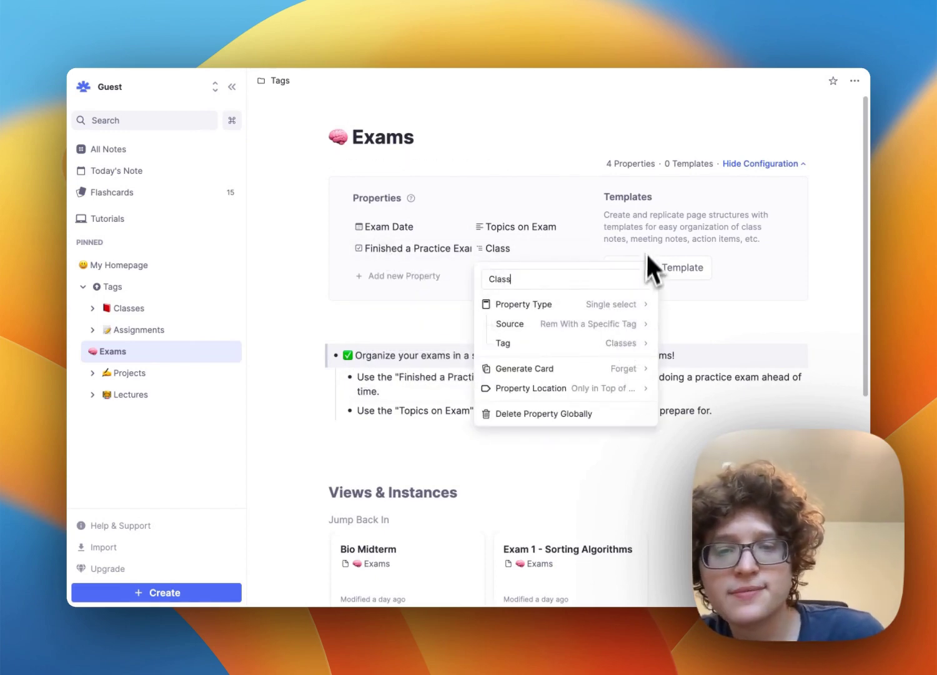
{"action": "key", "text": "Escape"}
{"action": "left_click", "coordinate": [178, 374]}
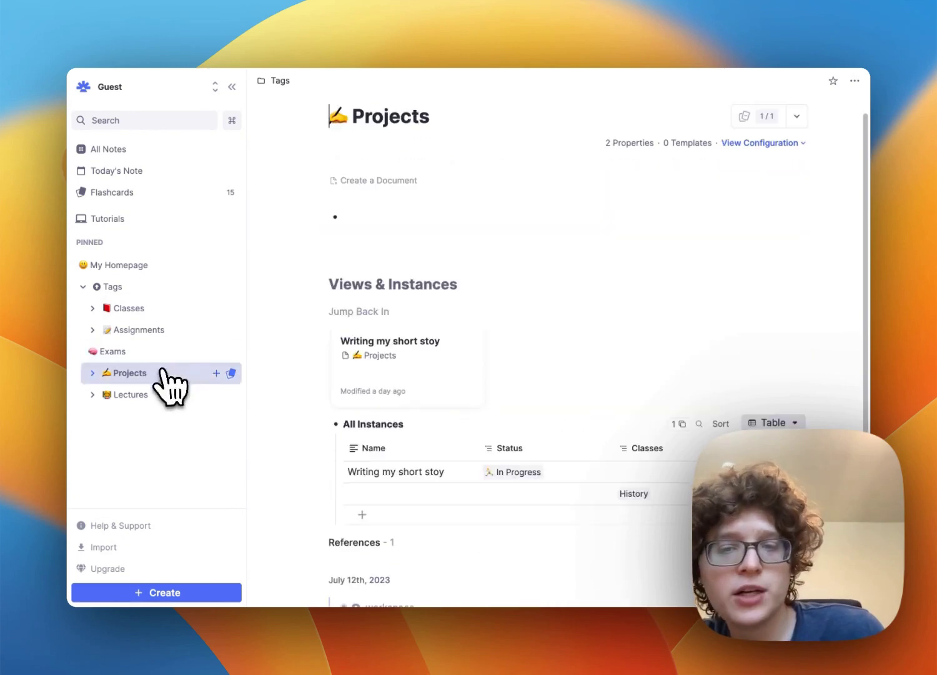
Review the Projects tag's Status and Classes property settings.
{"action": "left_click", "coordinate": [728, 143]}
{"action": "left_click", "coordinate": [382, 207]}
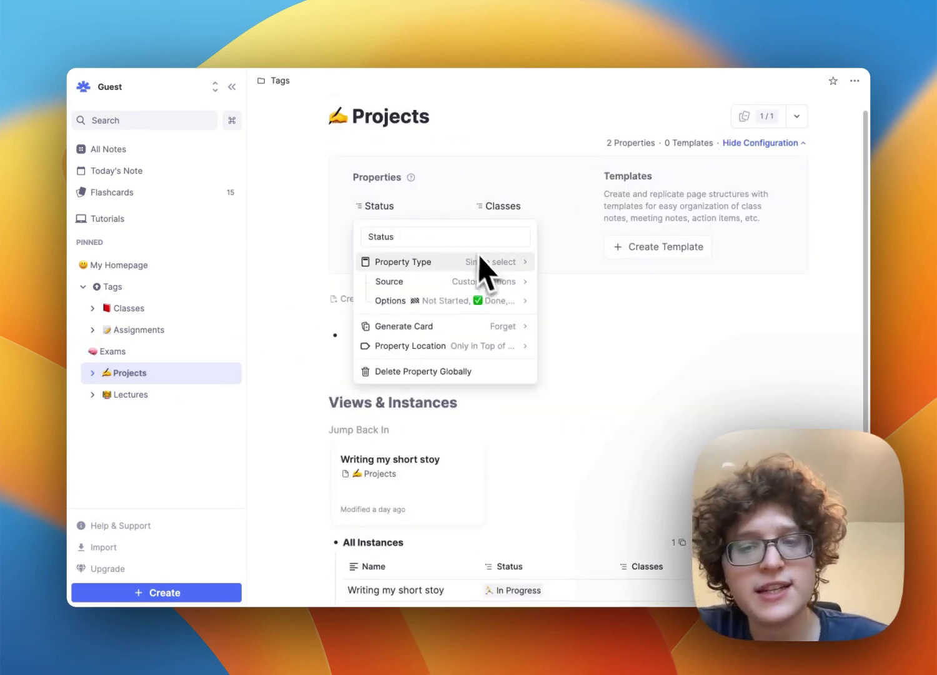
{"action": "left_click", "coordinate": [505, 208]}
{"action": "left_click", "coordinate": [505, 208]}
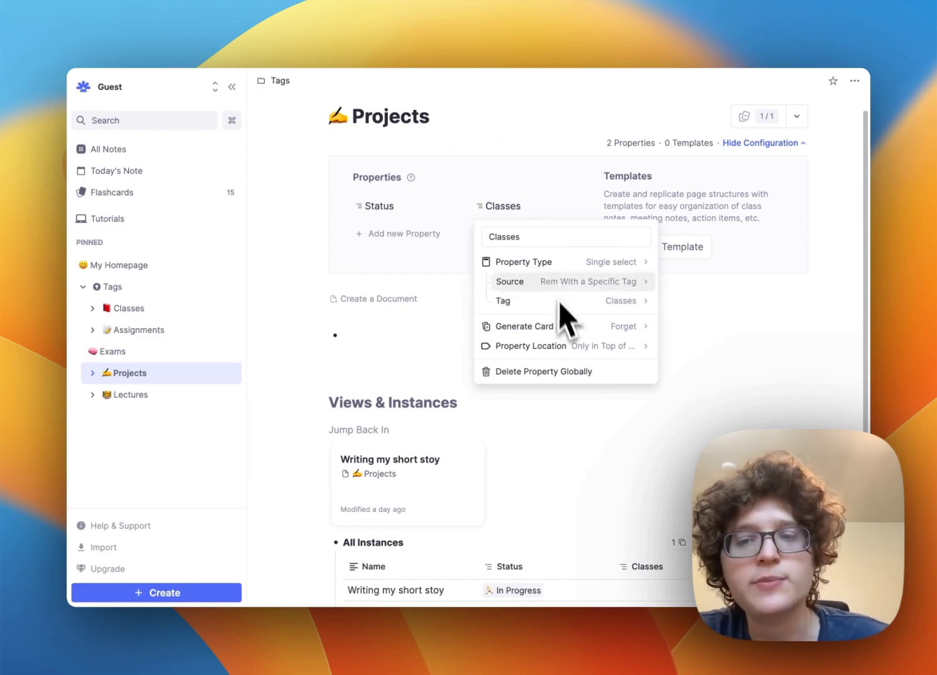
{"action": "left_click", "coordinate": [137, 387]}
Review the Lectures tag's Class, Status and Lecture Date properties and create a template.
{"action": "left_click", "coordinate": [135, 394]}
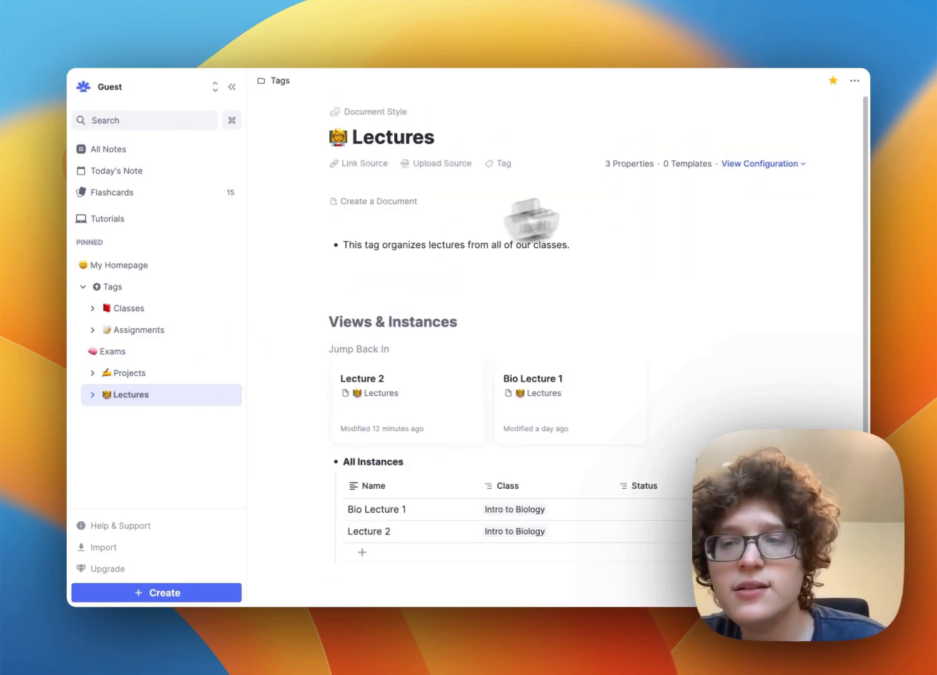
{"action": "left_click", "coordinate": [760, 164]}
{"action": "left_click", "coordinate": [378, 226]}
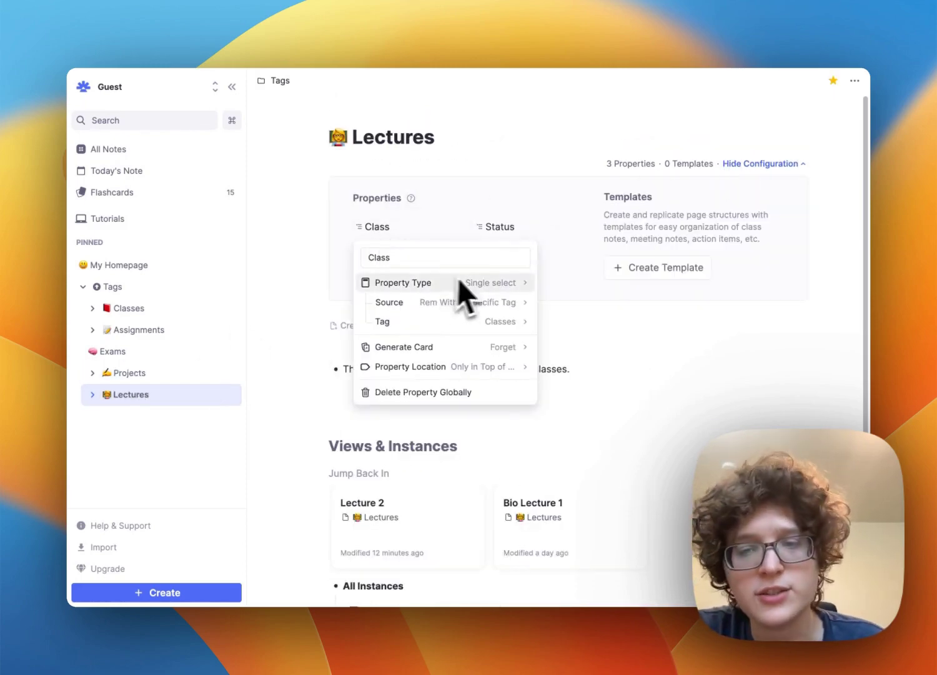
{"action": "left_click", "coordinate": [548, 226]}
{"action": "left_click", "coordinate": [503, 230]}
{"action": "left_click", "coordinate": [425, 253]}
{"action": "left_click", "coordinate": [420, 250]}
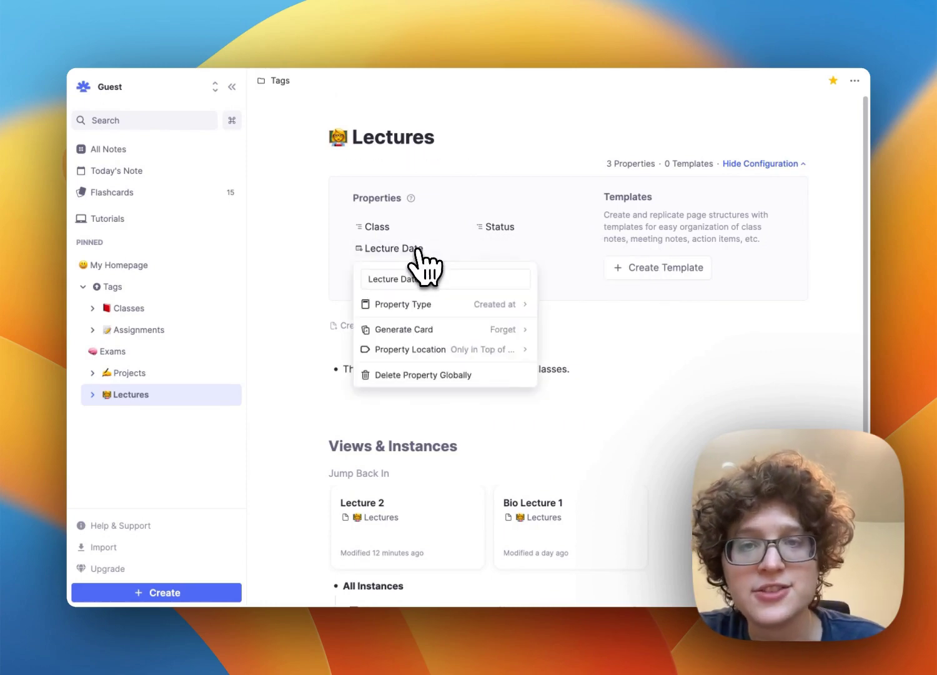
{"action": "left_click", "coordinate": [418, 253]}
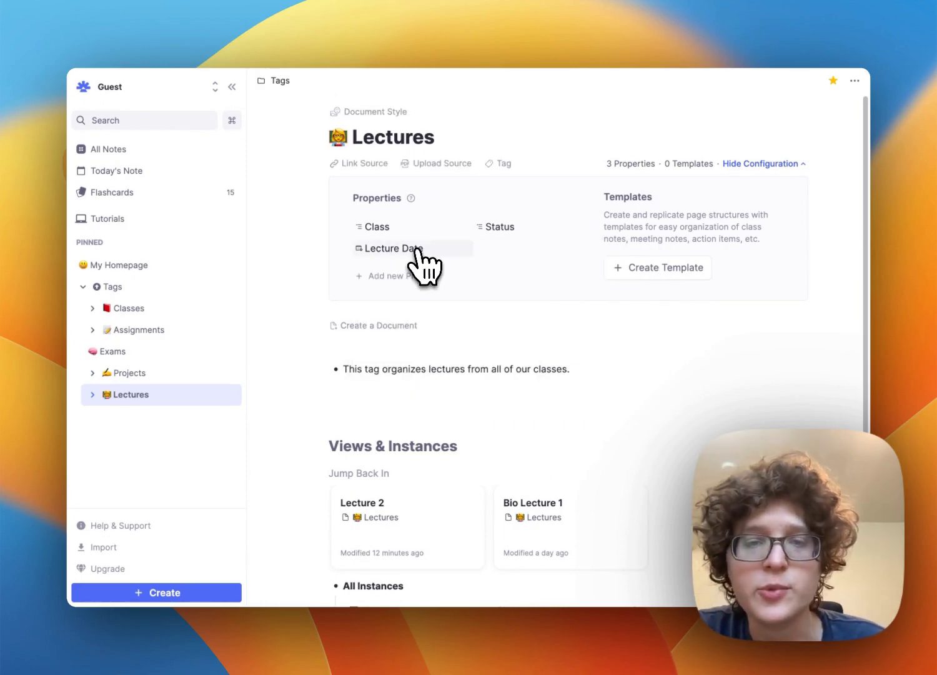
{"action": "left_click", "coordinate": [677, 275]}
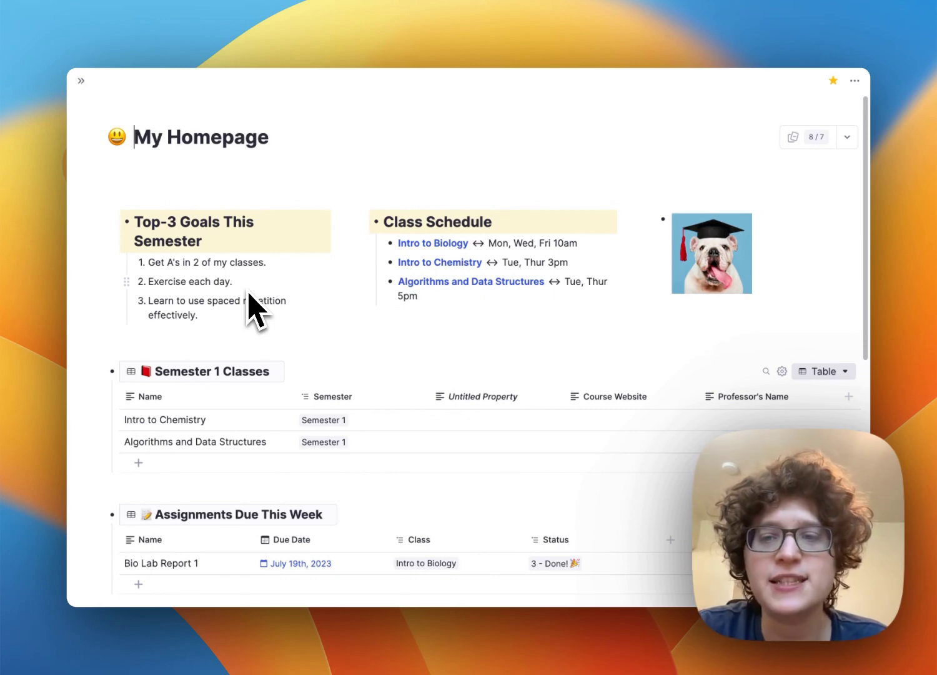
{"action": "scroll", "coordinate": [253, 307], "scroll_direction": "down", "scroll_amount": 5}
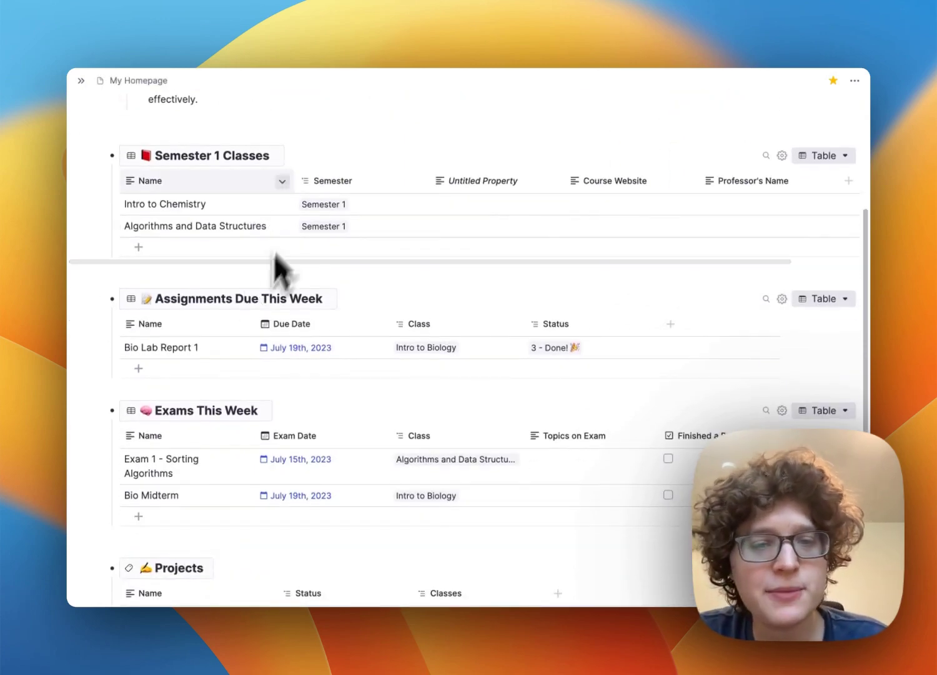